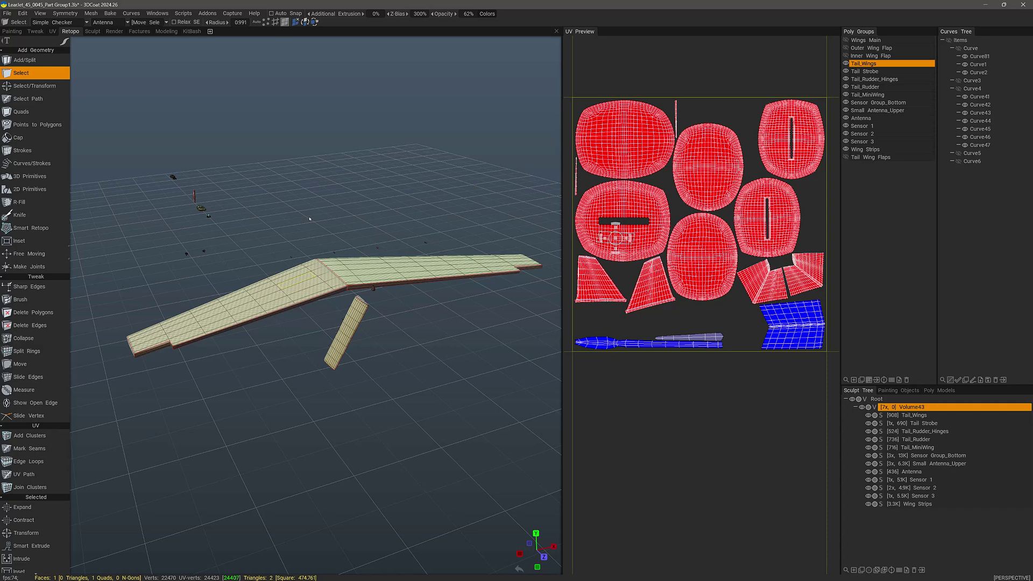
Step: Switch the current UV set to Tail_Wings to show the tail wing's UV islands
key(ctrl+z)
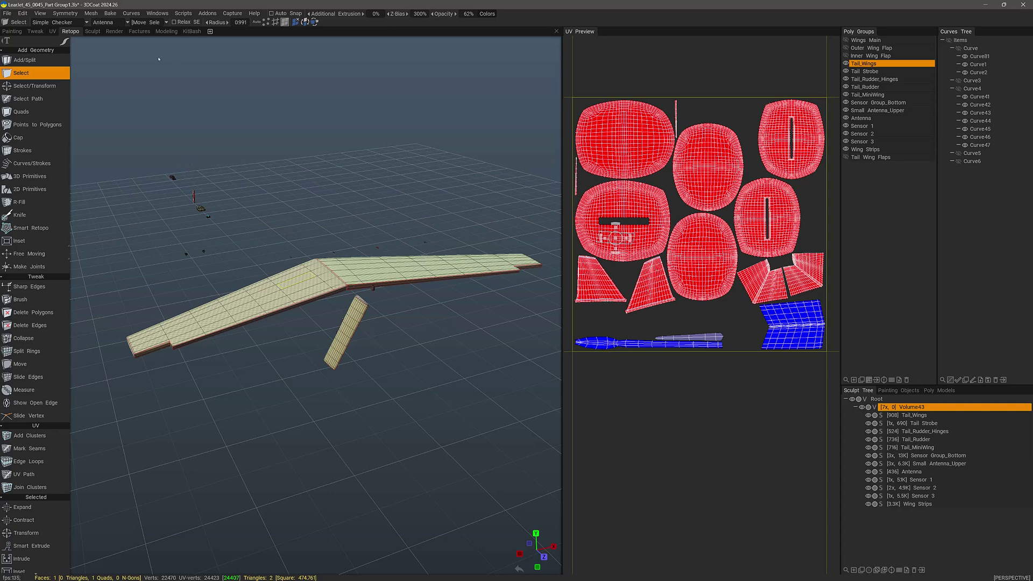
drag(217, 240, 272, 300)
click(105, 22)
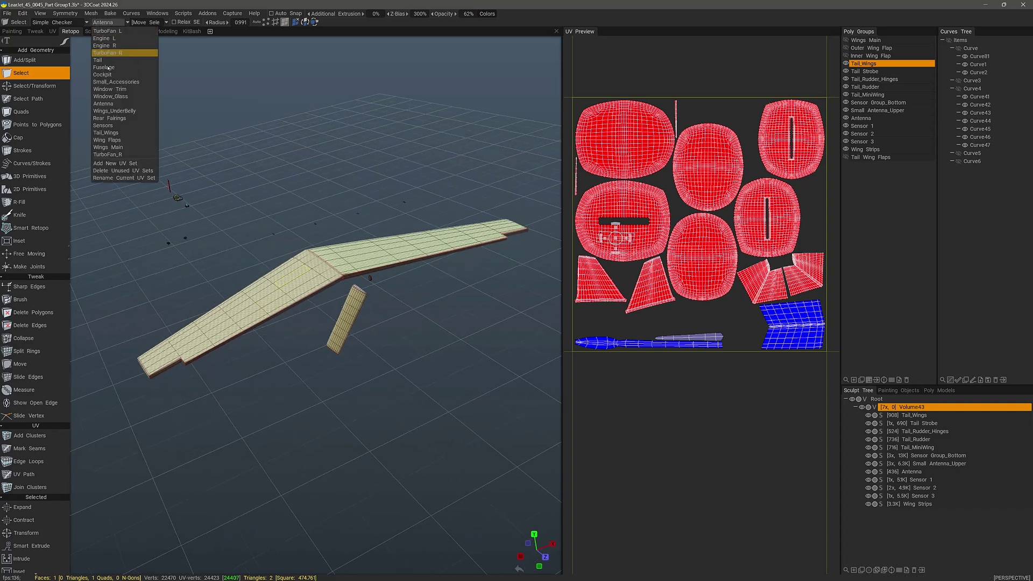
alt+drag(432, 238, 372, 256)
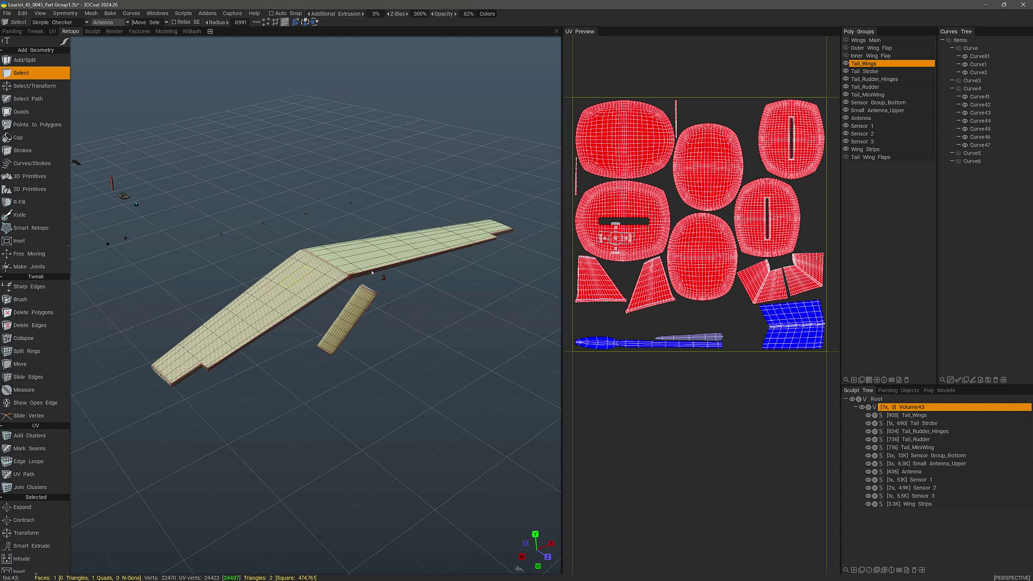
drag(276, 262, 266, 277)
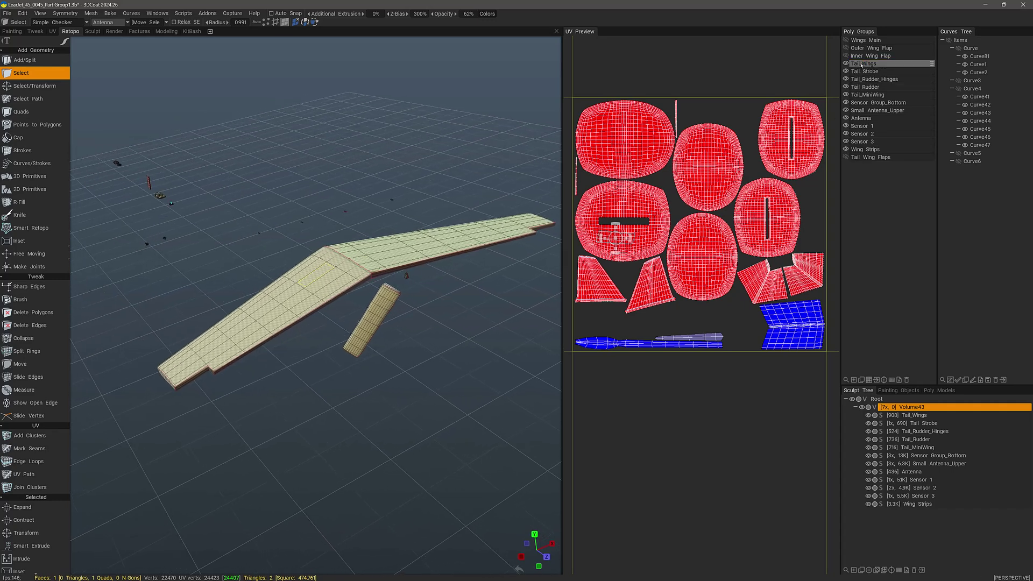
click(109, 22)
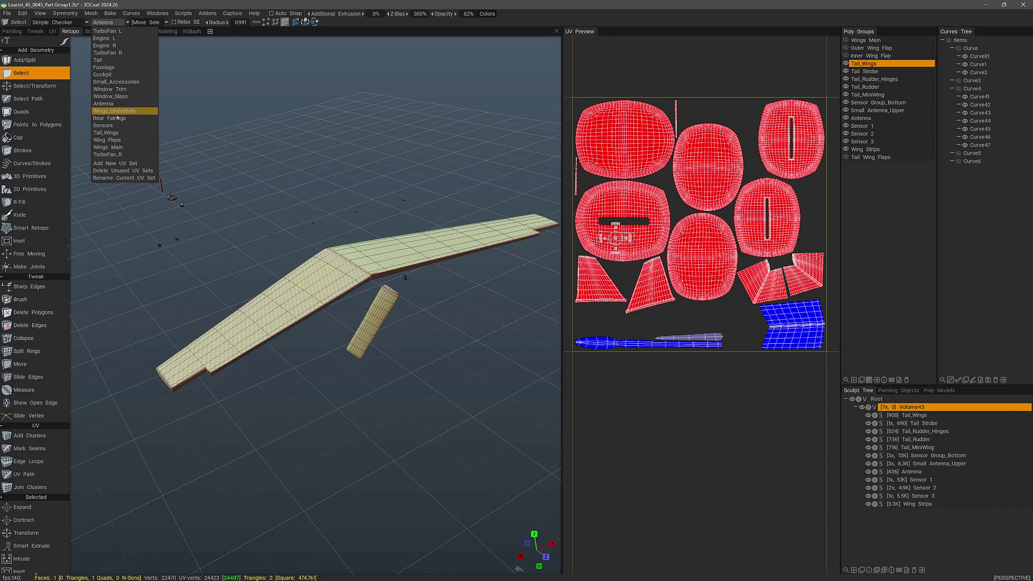
click(106, 132)
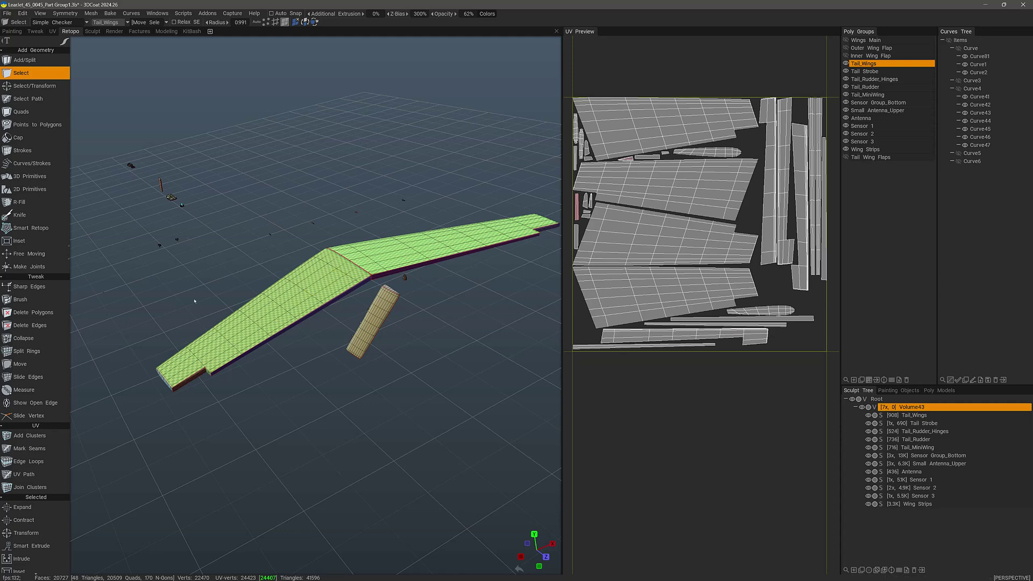
Step: Delete four polygons from the upper surface of the near tail wing half, close to its root
click(40, 316)
drag(330, 241, 309, 269)
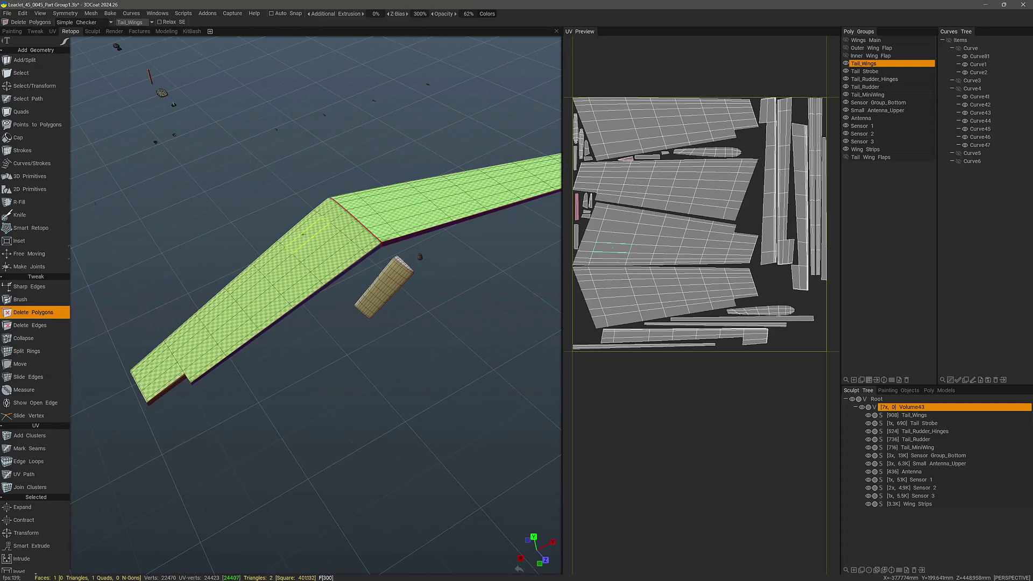
scroll(301, 263, up, 2)
click(316, 238)
click(280, 268)
click(326, 247)
click(295, 274)
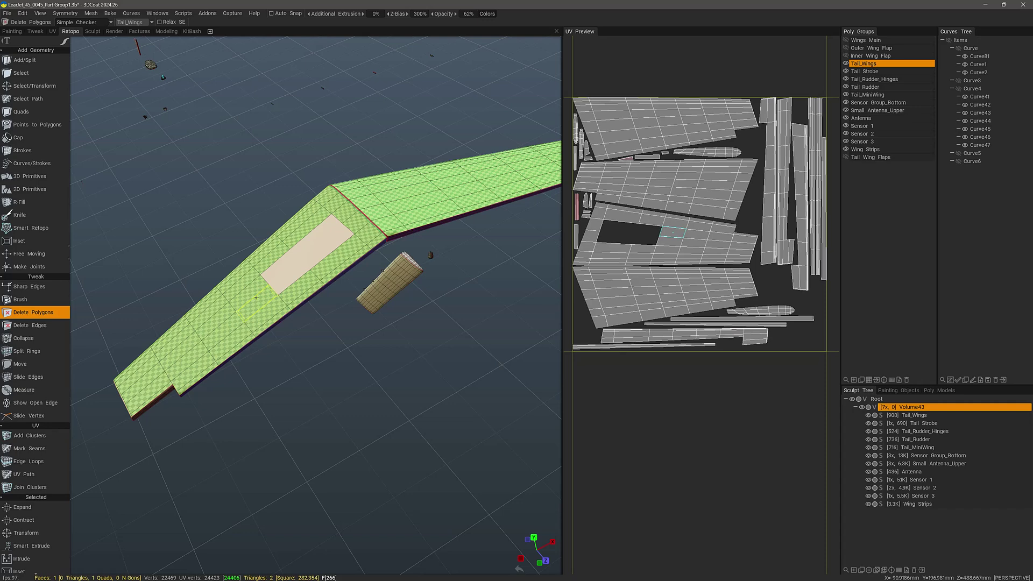
drag(186, 290, 194, 238)
Step: Compare the Tail Strobe and Tail_Wings poly groups by making each one active, ending on Tail_Wings
click(38, 75)
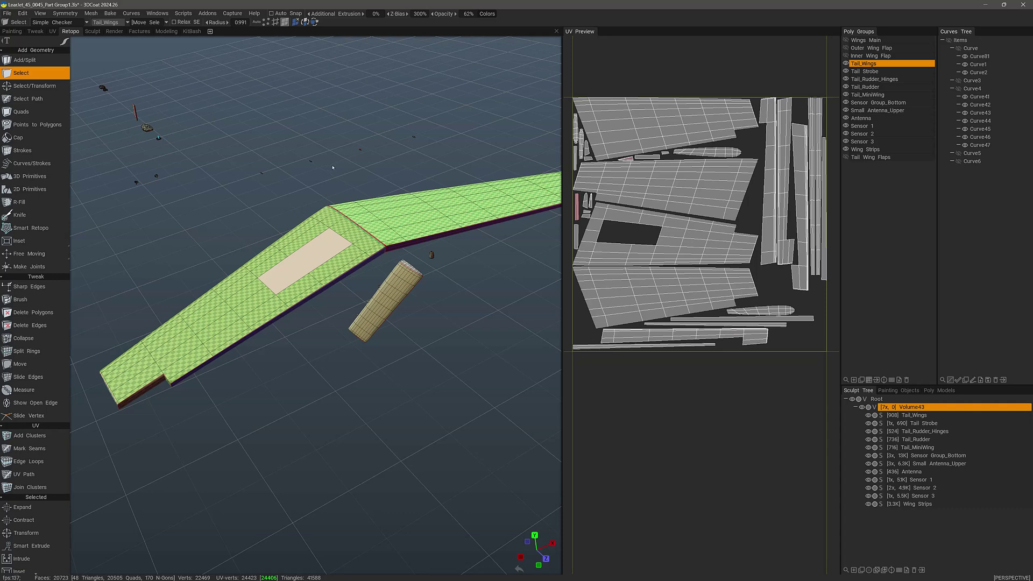
drag(333, 167, 344, 168)
drag(199, 274, 210, 276)
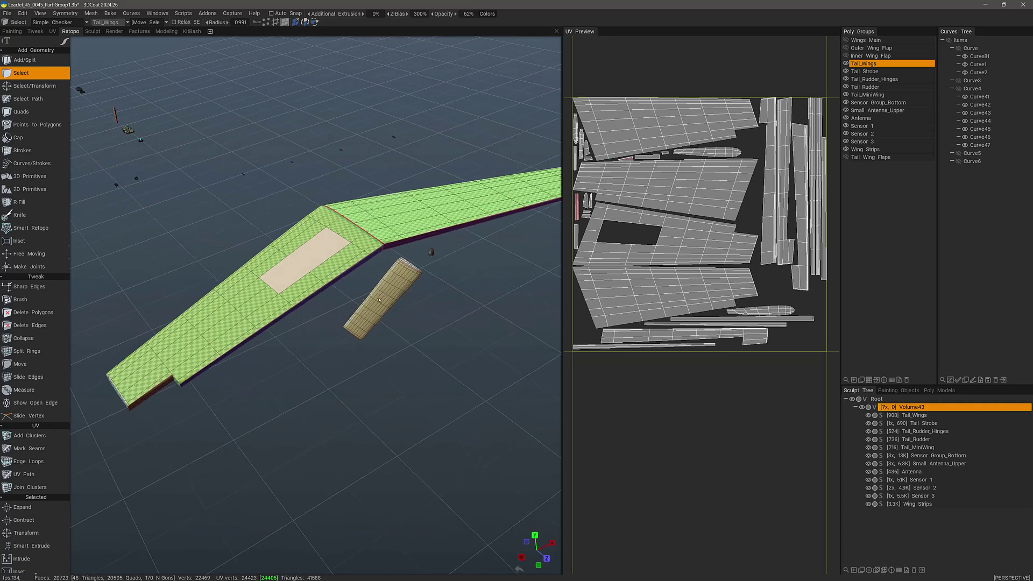
right_drag(379, 299, 390, 323)
click(873, 73)
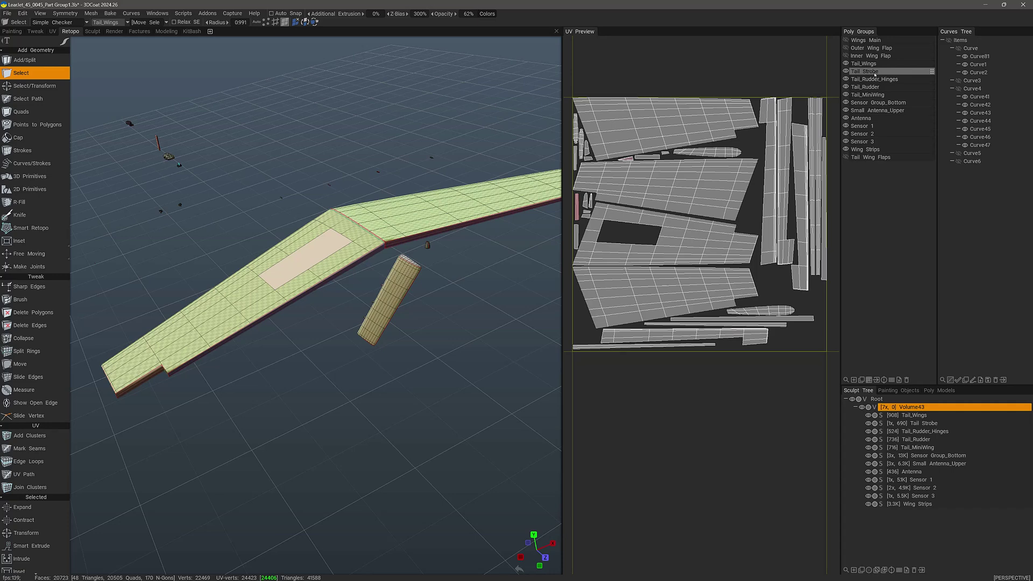
drag(366, 185, 393, 190)
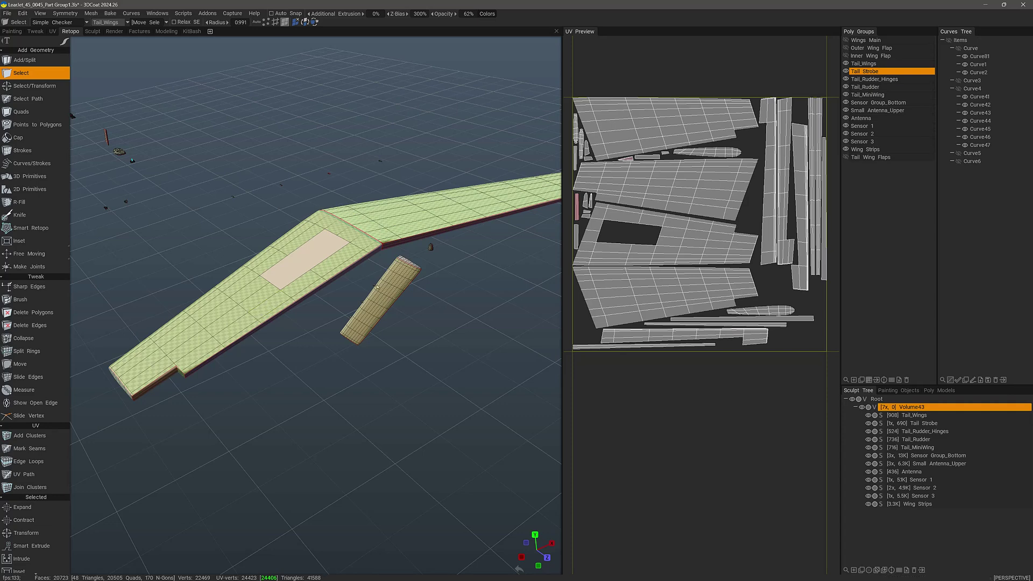
click(863, 63)
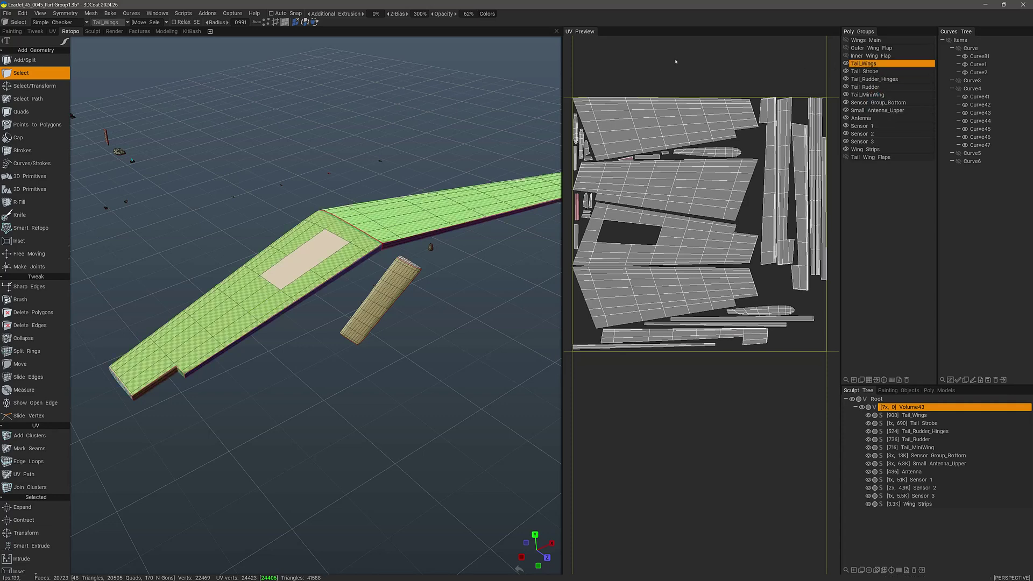
Step: Switch the current UV set to Antenna and make Tail Strobe the active poly group
click(112, 22)
click(116, 97)
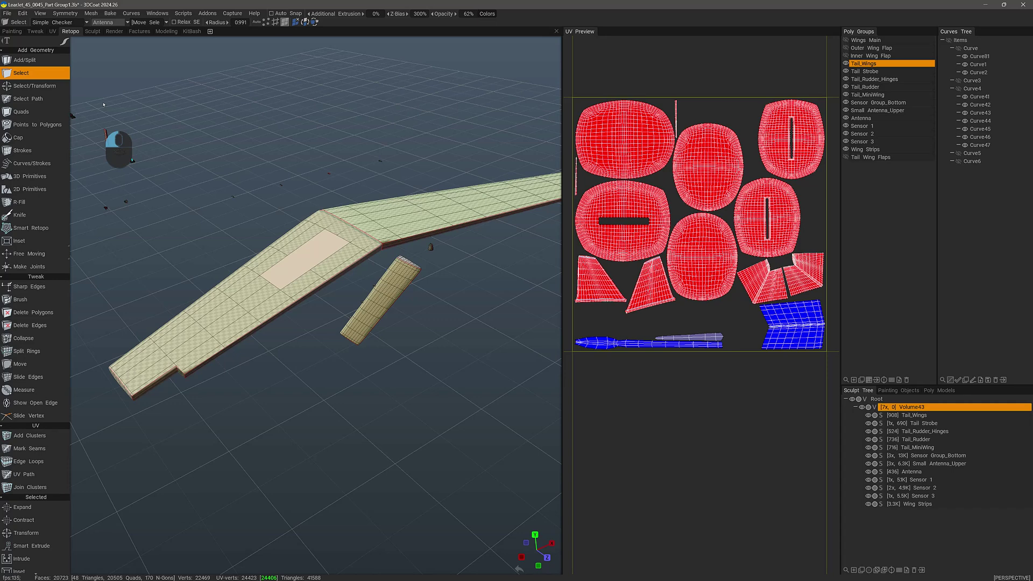
drag(170, 239, 177, 238)
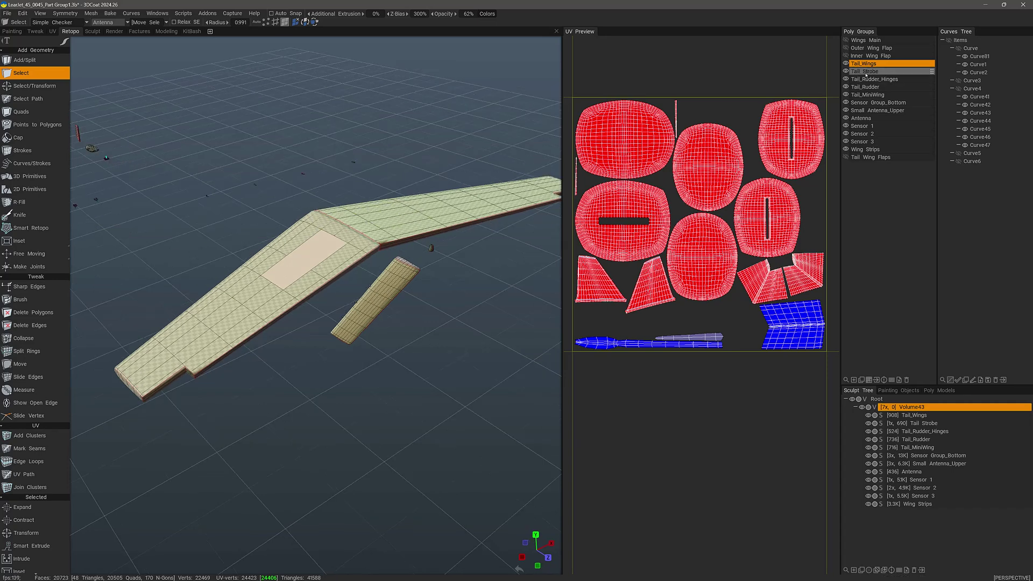
click(872, 72)
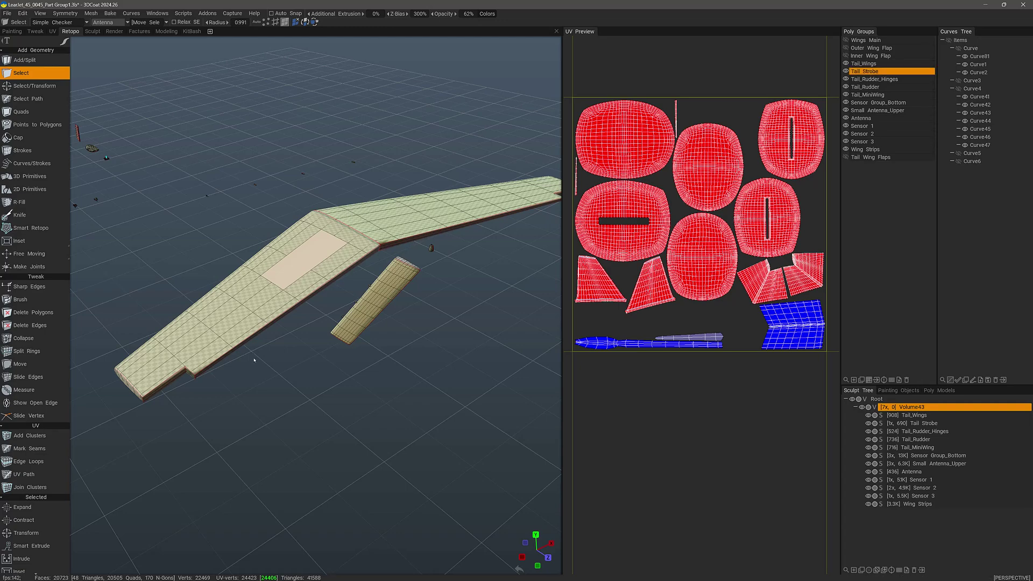
Step: Fill the rectangular hole in the tail wing's upper surface with the R-Fill tool
drag(253, 357, 233, 241)
right_drag(233, 241, 240, 269)
drag(240, 269, 256, 264)
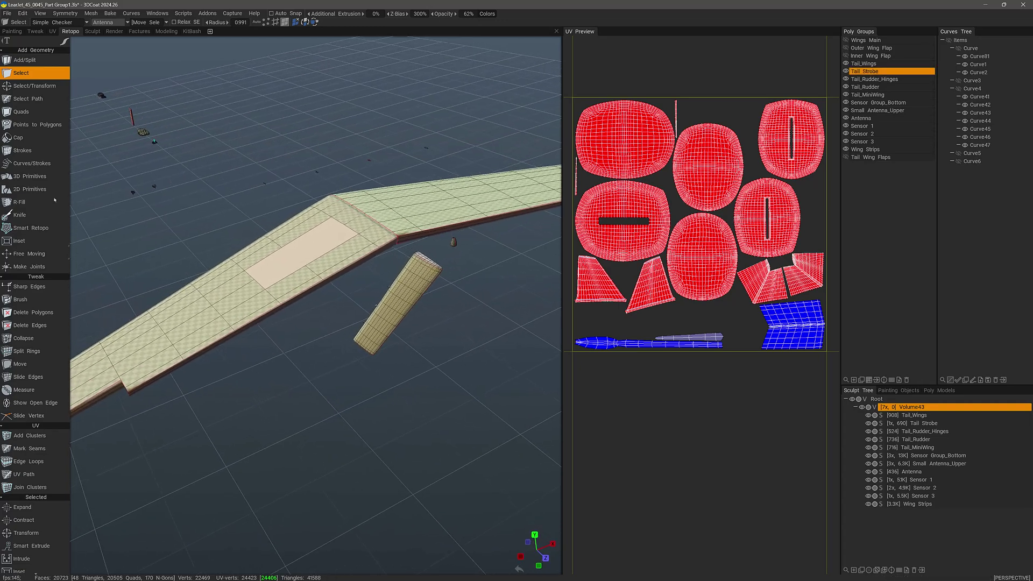
click(19, 201)
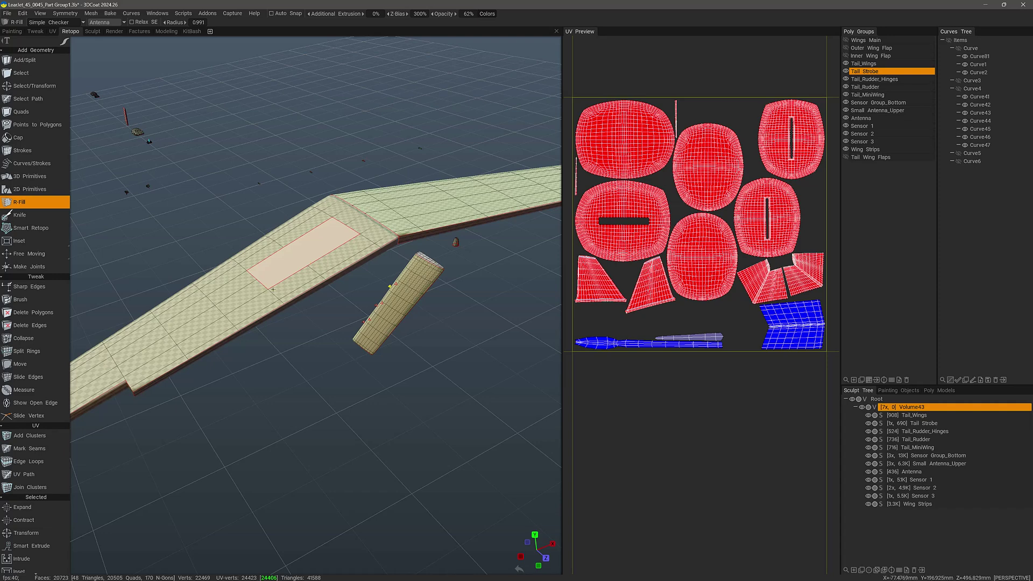
alt+drag(296, 249, 300, 267)
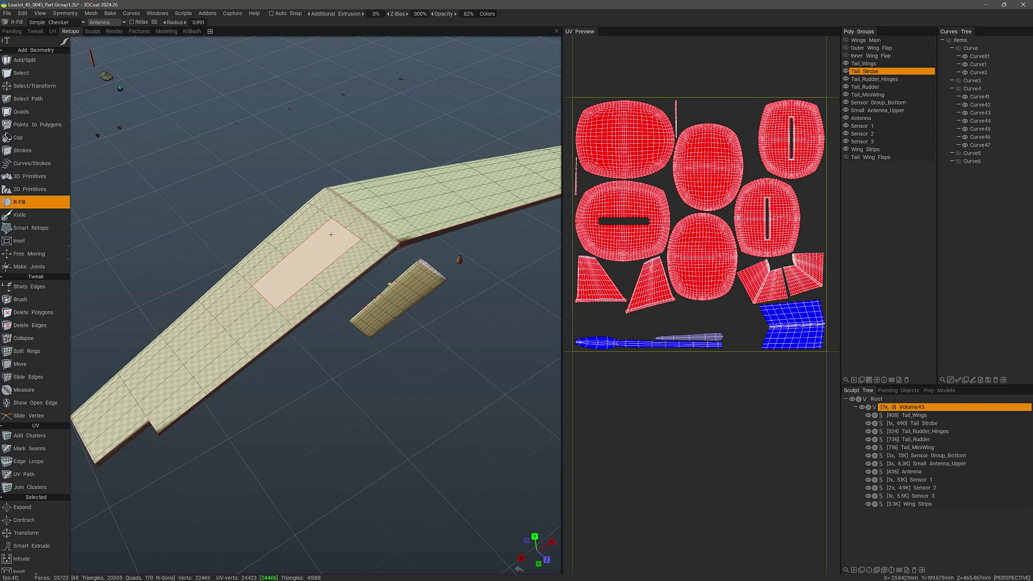
click(286, 255)
drag(399, 362, 301, 272)
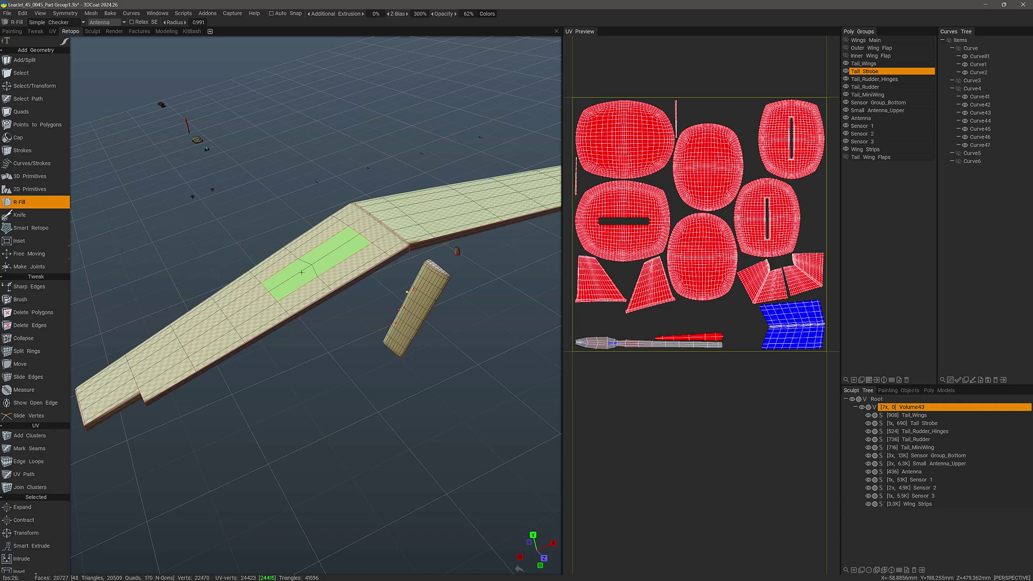
mouse_move(301, 272)
alt+mouse_down()
mouse_move(322, 322)
mouse_move(300, 274)
alt+mouse_up()
Step: Hide the Tail_Wings poly group to check the filled patch's group, and show it again
click(846, 63)
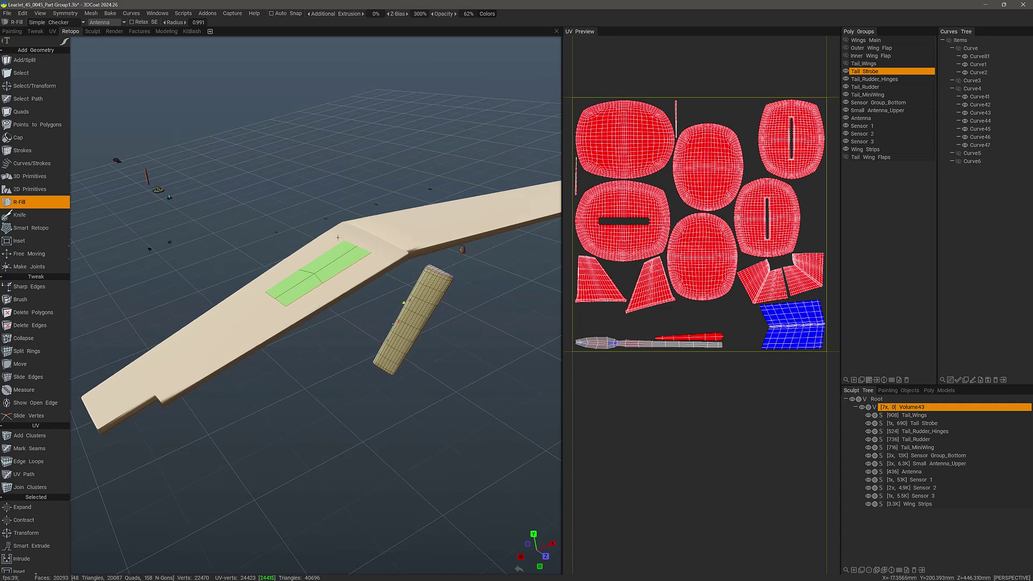
click(845, 63)
alt+drag(484, 188, 505, 234)
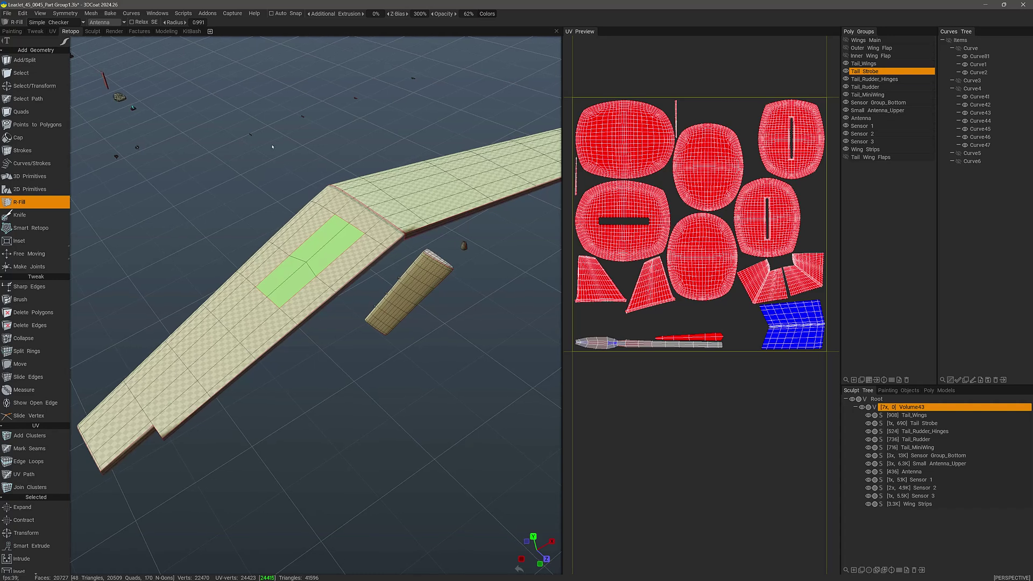
Step: Switch to the Tail_Wings UV set and try unwrapping the wing island with the hole using the GU method
click(103, 23)
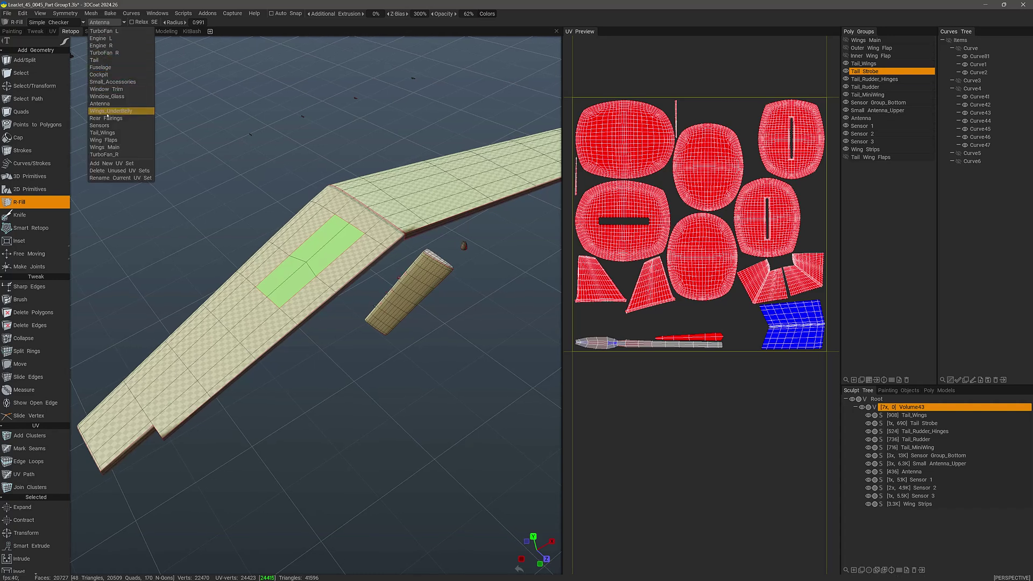
click(102, 132)
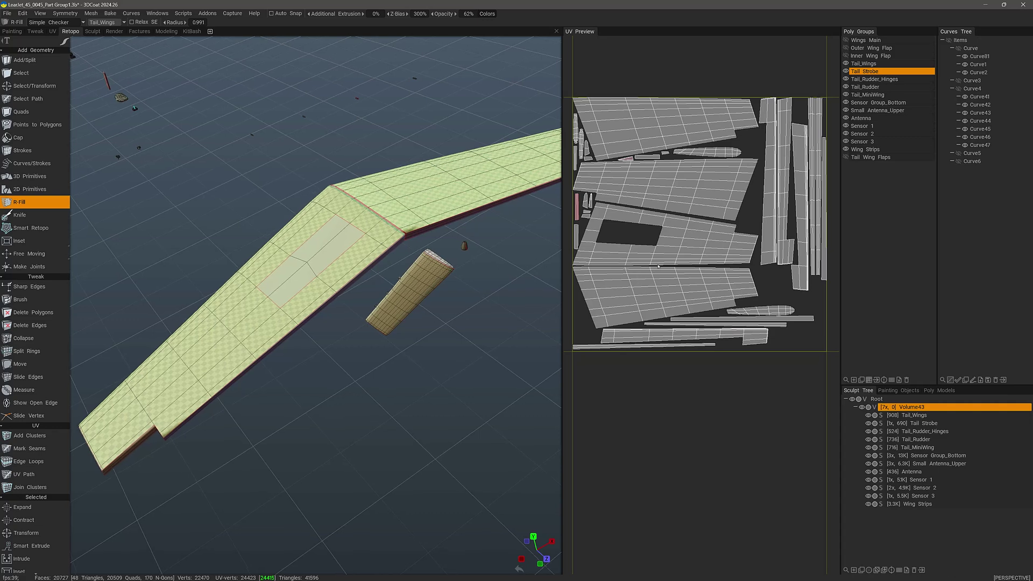
click(29, 448)
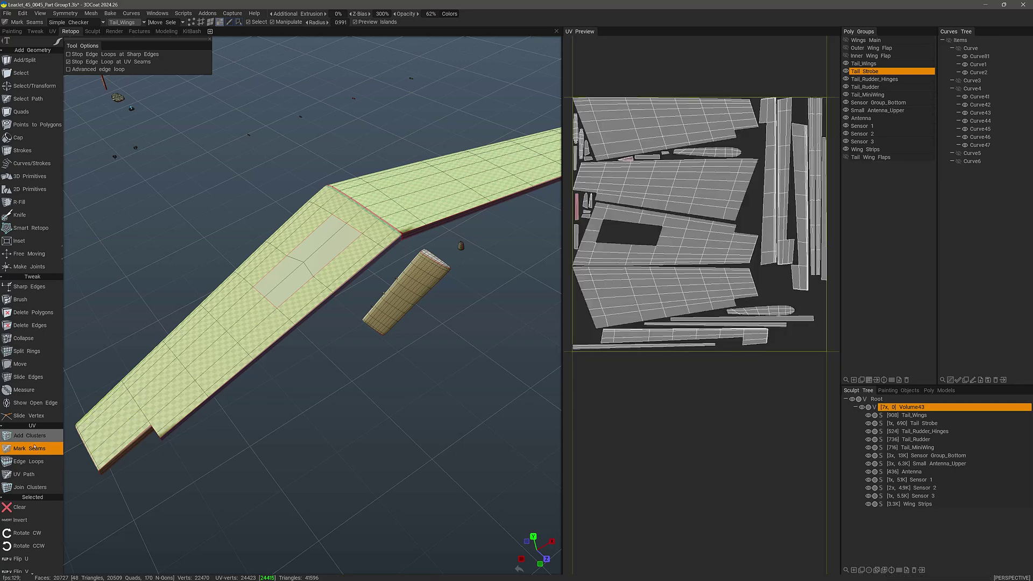
click(667, 248)
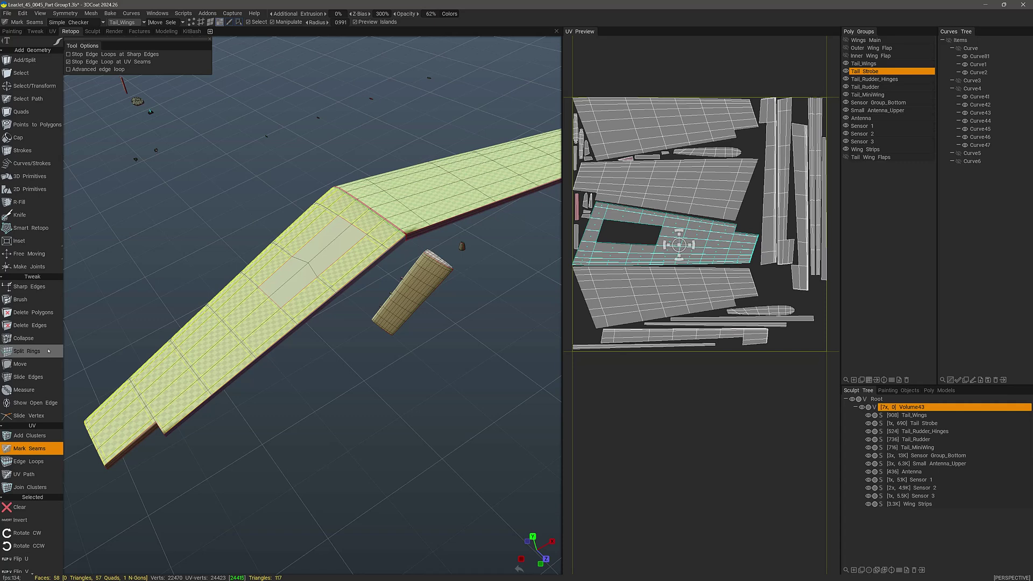
scroll(60, 420, down, 2)
scroll(59, 420, down, 5)
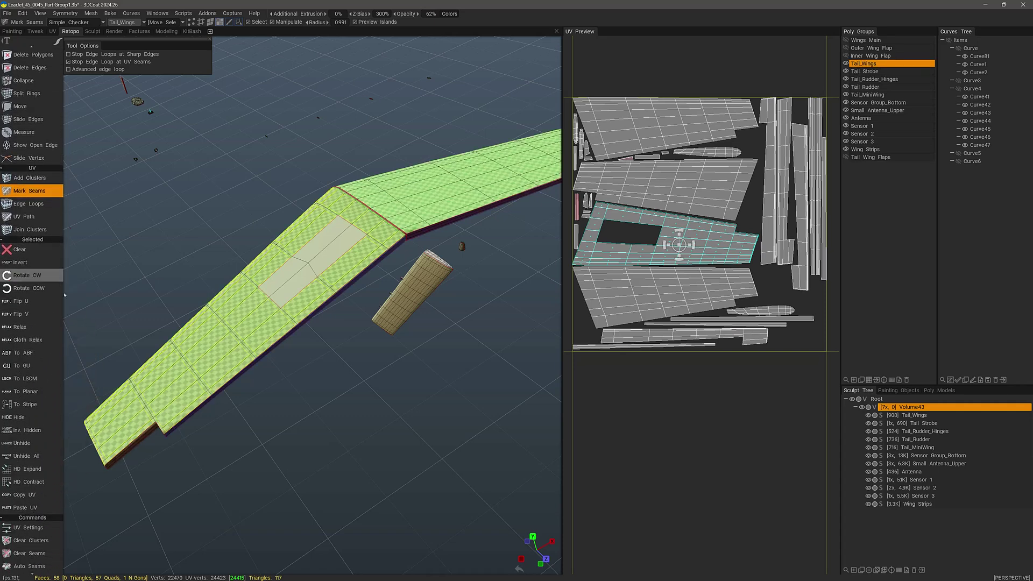
click(32, 366)
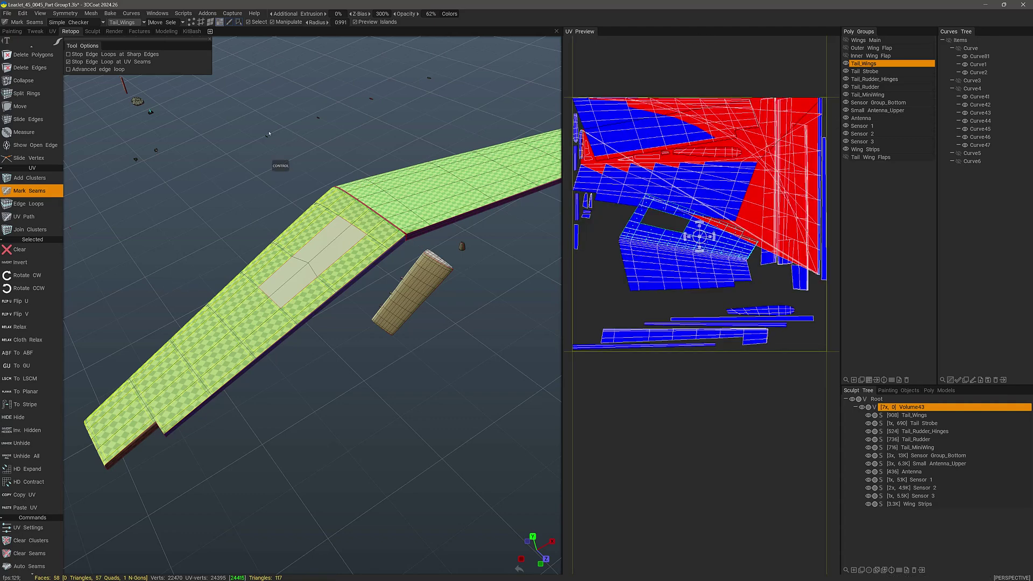
Step: Undo the GU unwrap, the UV set switch and the hole fill on the tail wing
key(ctrl+z)
key(ctrl+z)
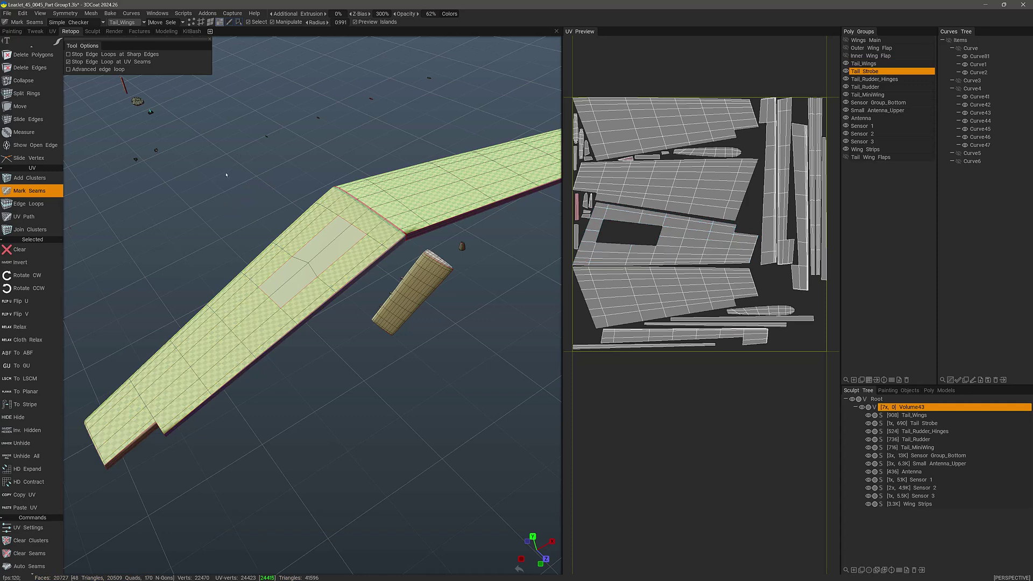
key(ctrl+z)
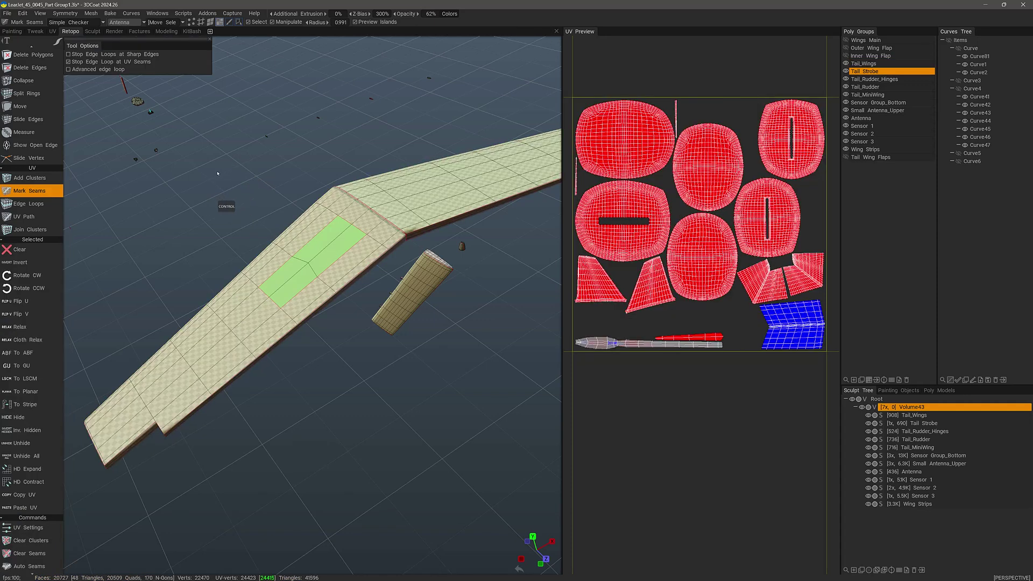
key(ctrl+z)
drag(214, 158, 237, 141)
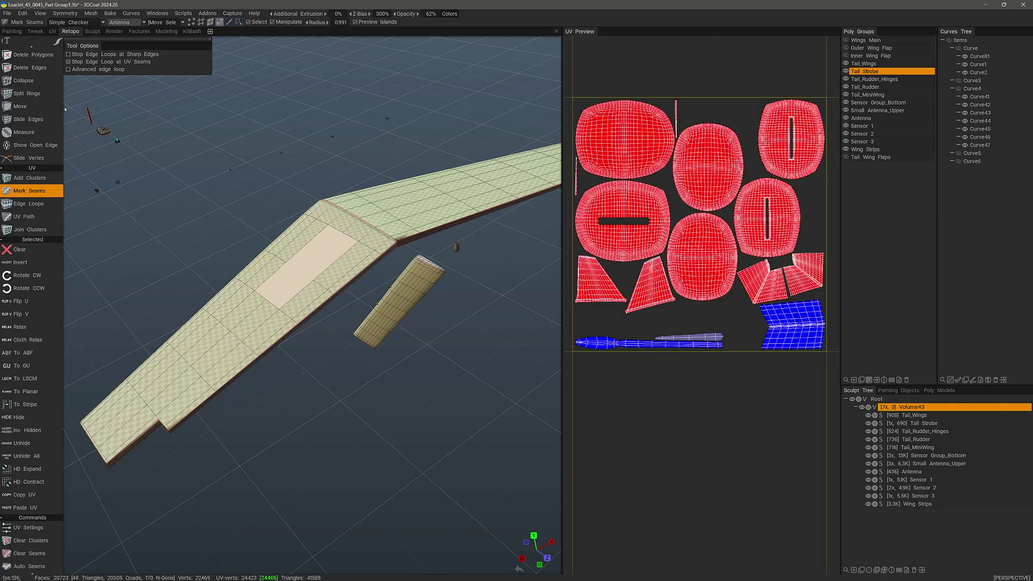
Step: Select all connected polygons of the tail wing half containing the hole and pick the Tail_Wings poly group
scroll(57, 79, up, 5)
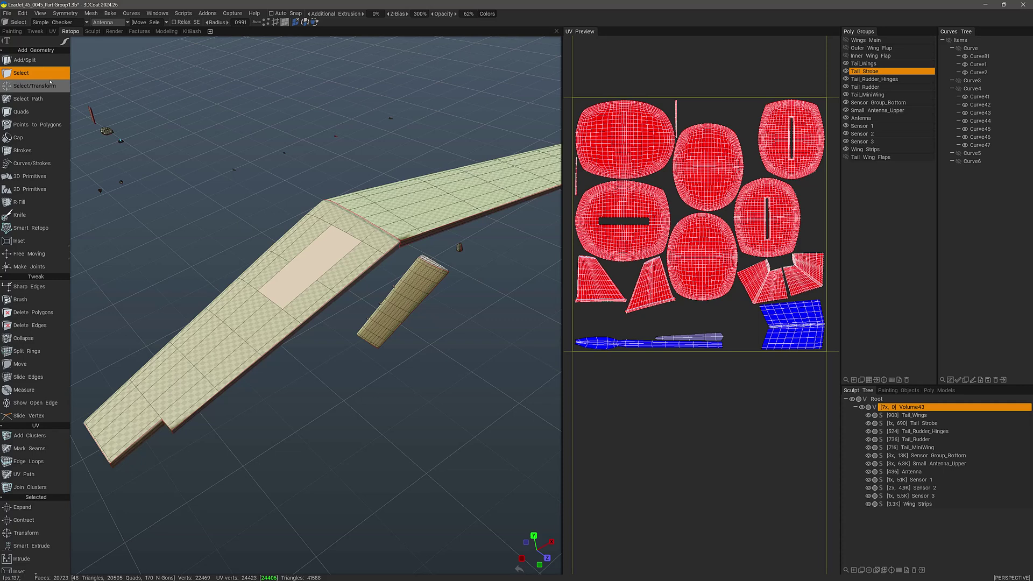
click(246, 319)
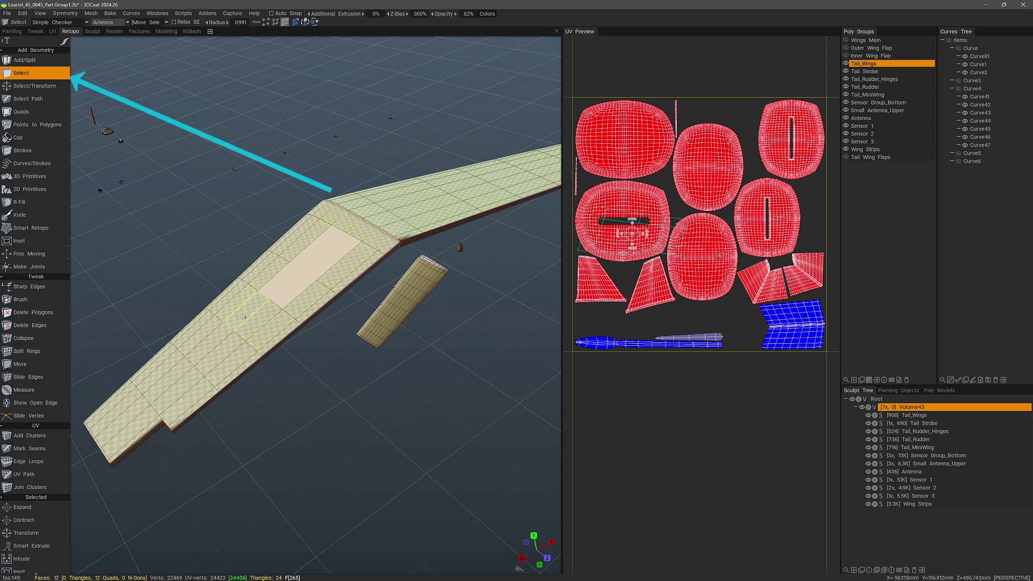
click(212, 340)
double_click(212, 340)
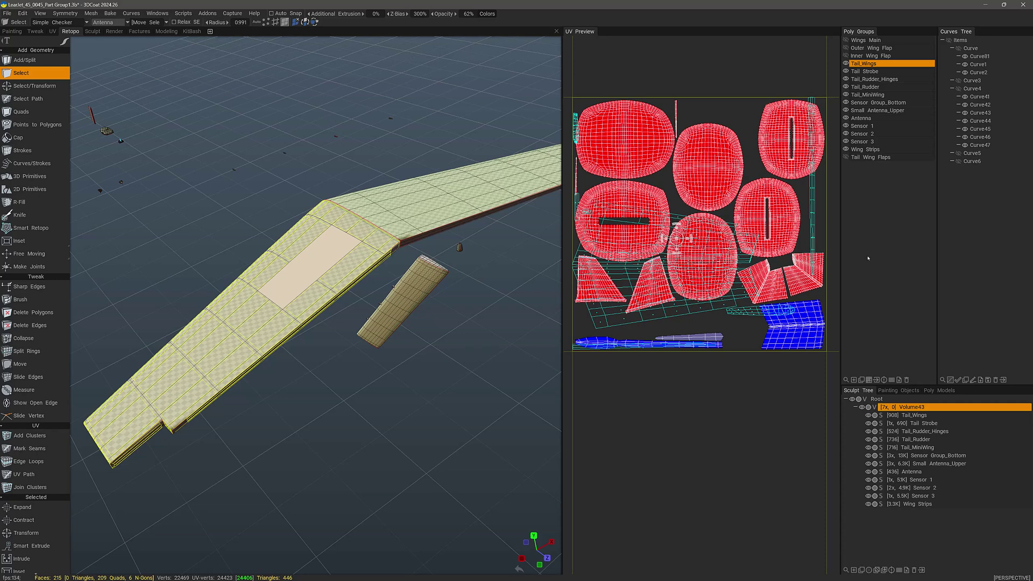
click(873, 65)
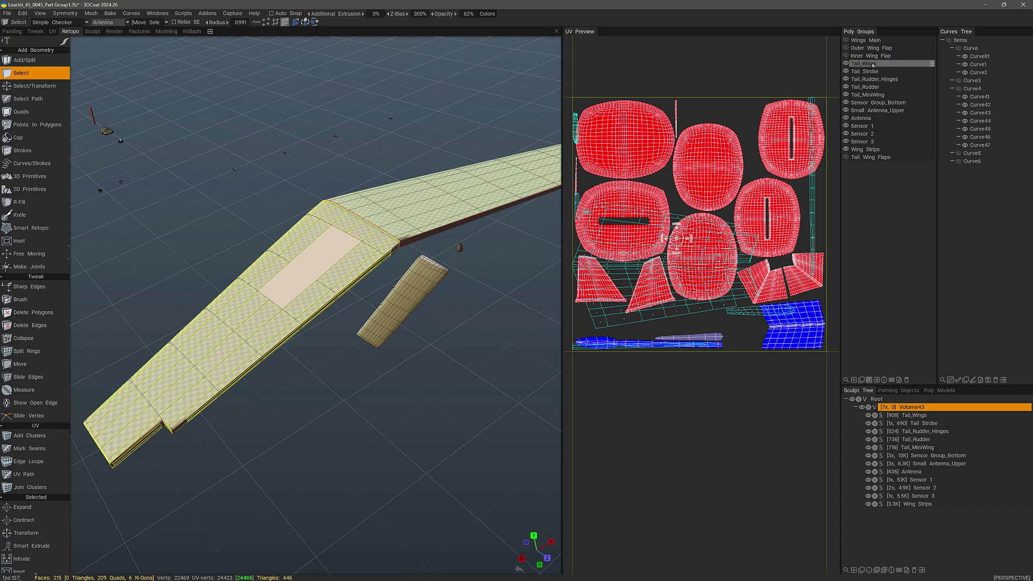
Step: Make Tail_Wings the active poly group, select all its polygons and check them in the Tail_Wings UV set
click(876, 65)
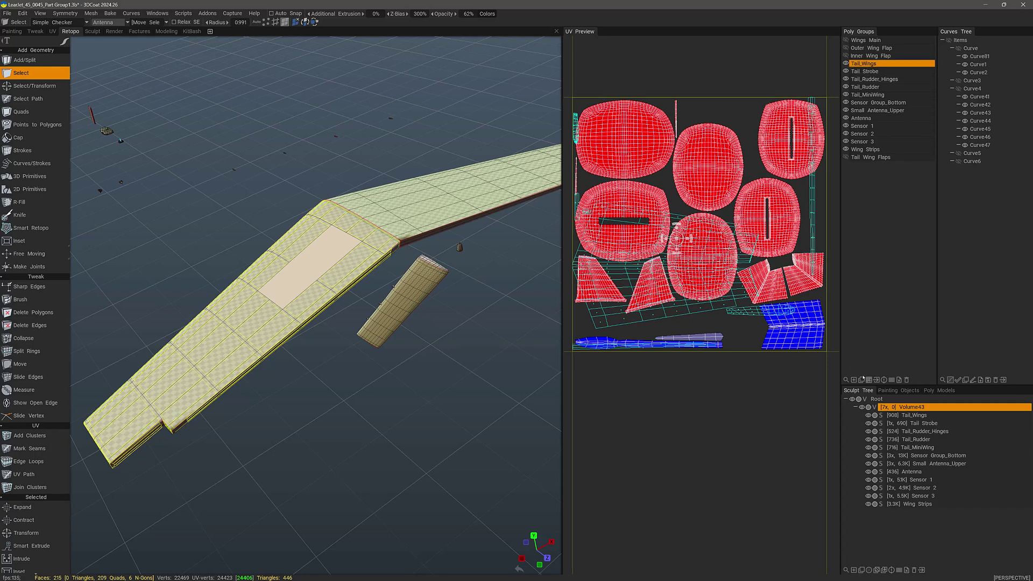
click(869, 380)
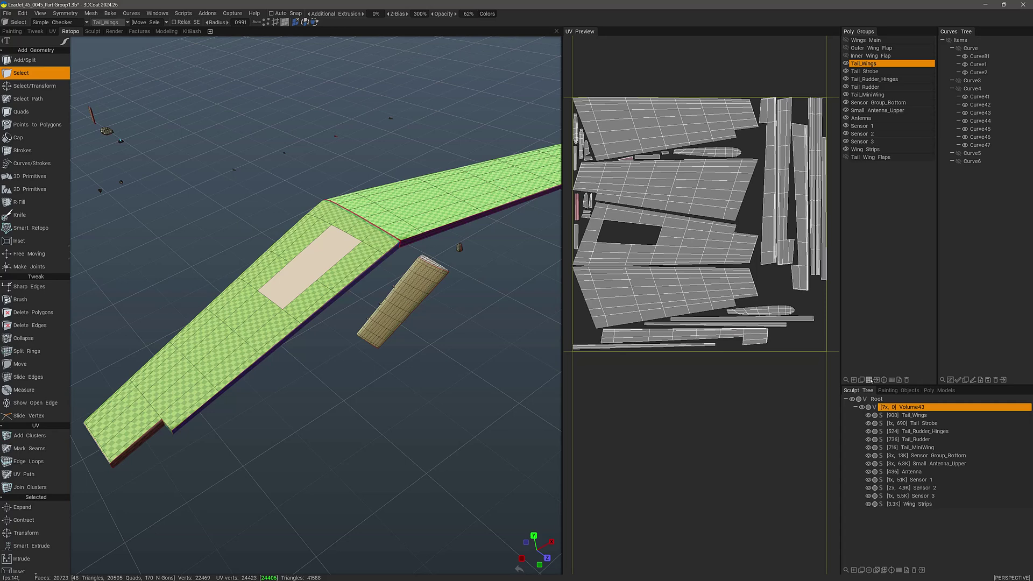
click(869, 380)
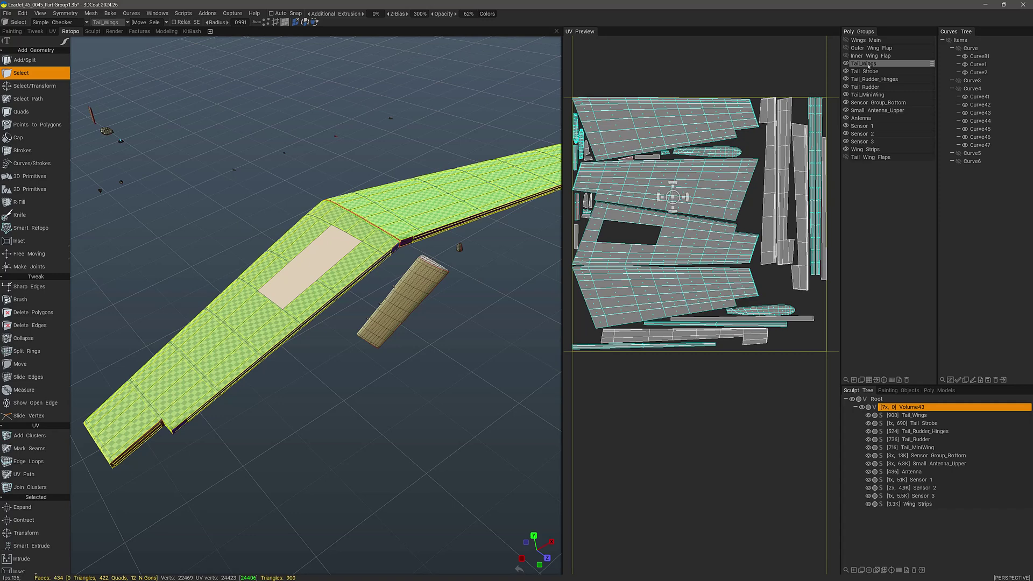
click(113, 23)
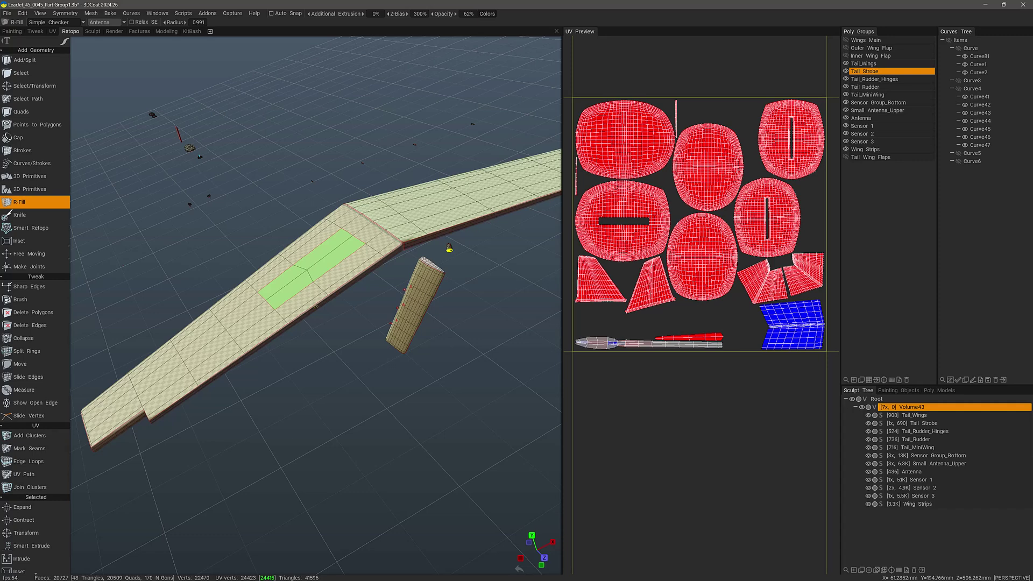
Step: Select the four new polygons that fill the hole in the tail wing
alt+drag(246, 292, 306, 292)
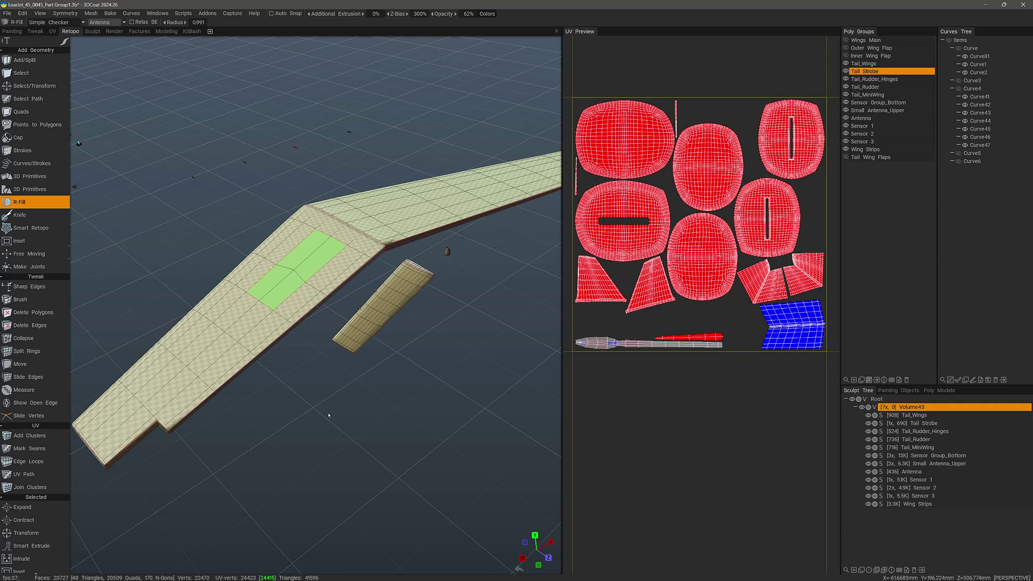
drag(329, 415, 337, 430)
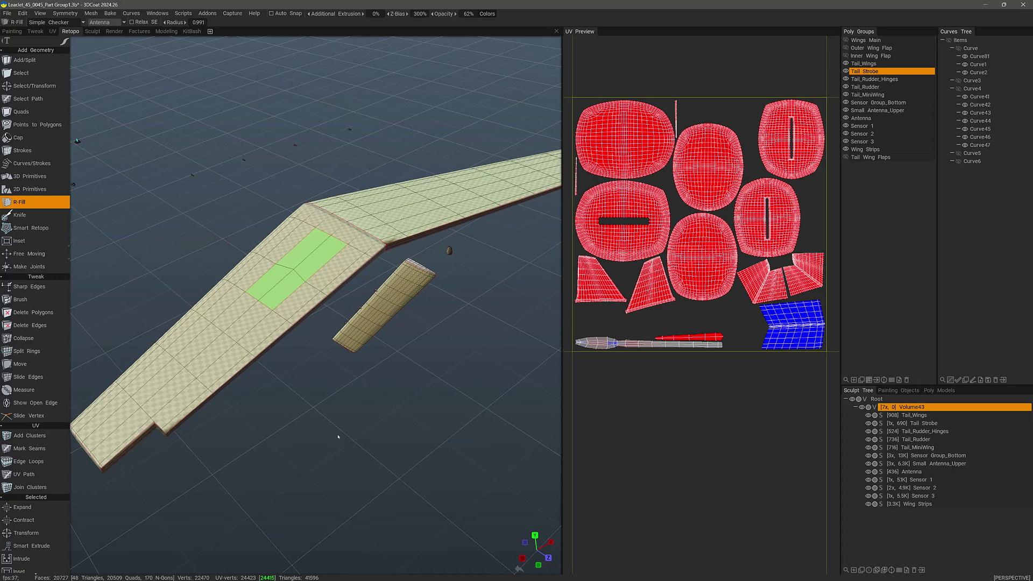
drag(140, 140, 65, 97)
click(48, 76)
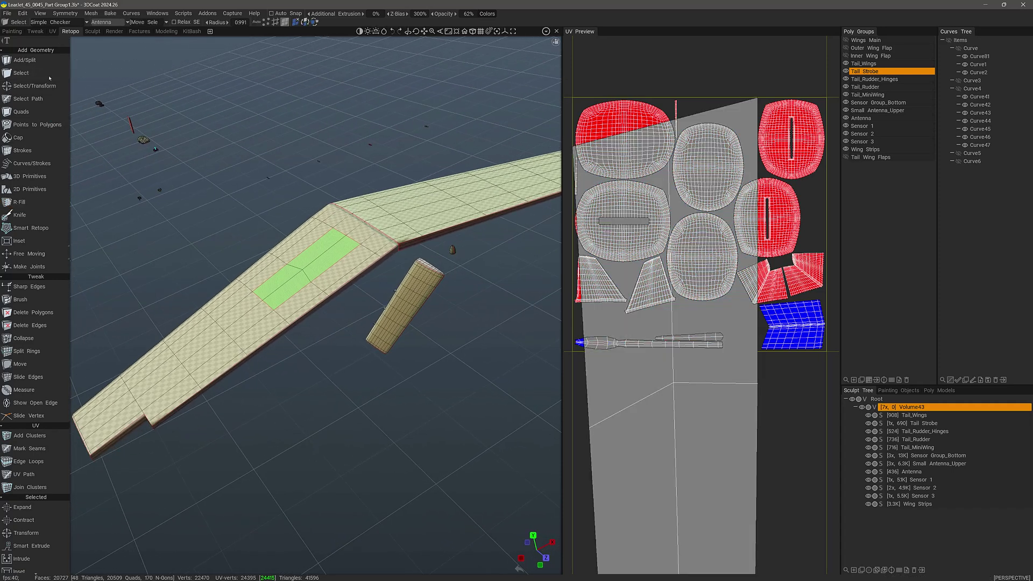
click(313, 252)
click(316, 272)
click(288, 290)
click(273, 285)
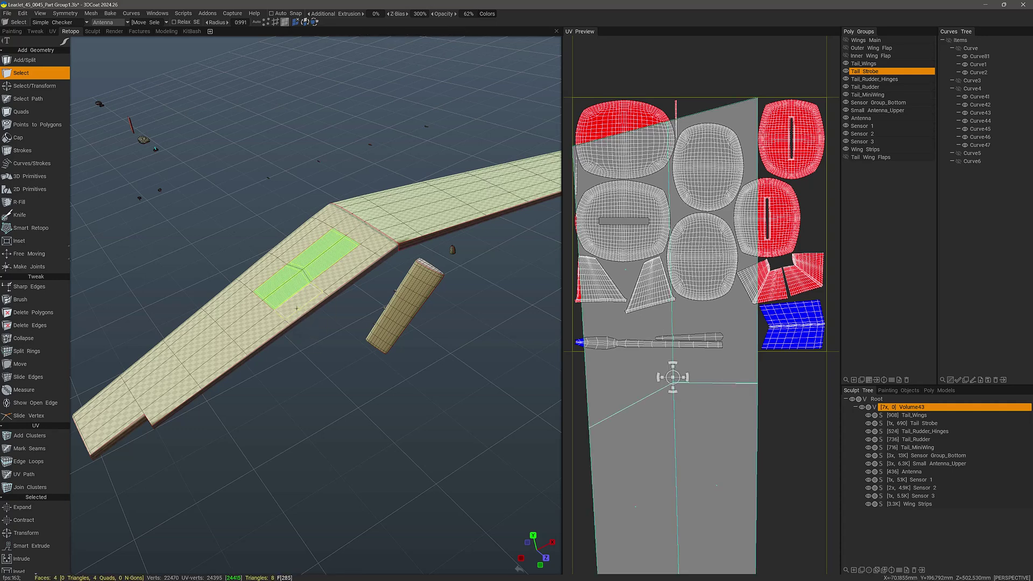
drag(171, 279, 194, 275)
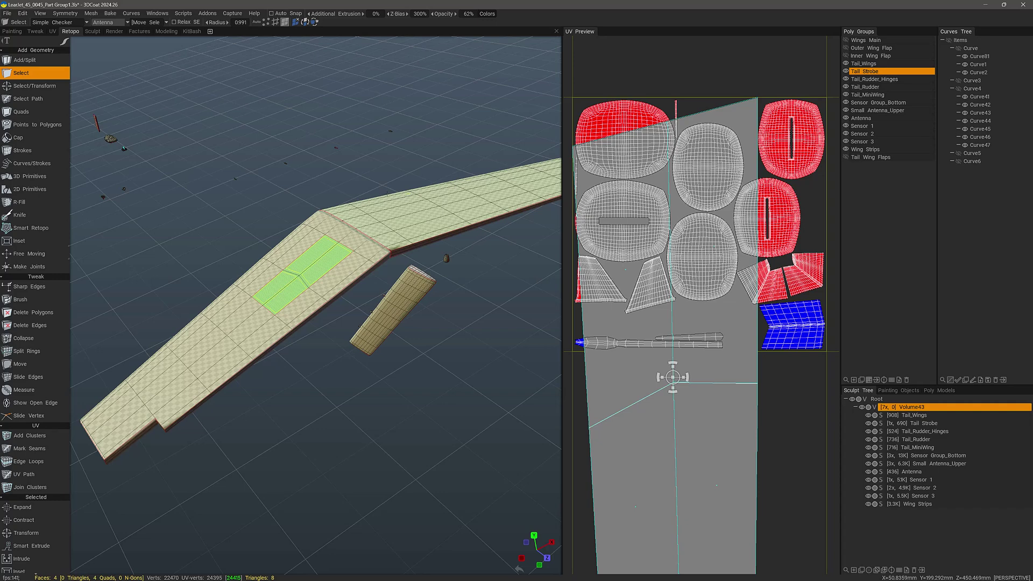
Step: Activate the Tail_Wings poly group, move the selected patch polygons to the Tail_Wings UV set and switch to that UV set
click(875, 65)
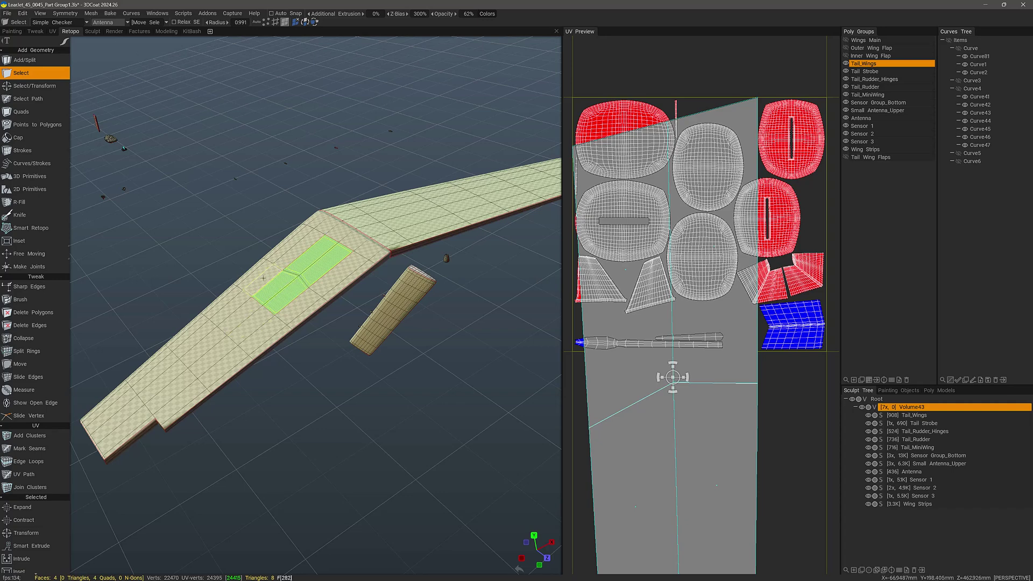
click(148, 23)
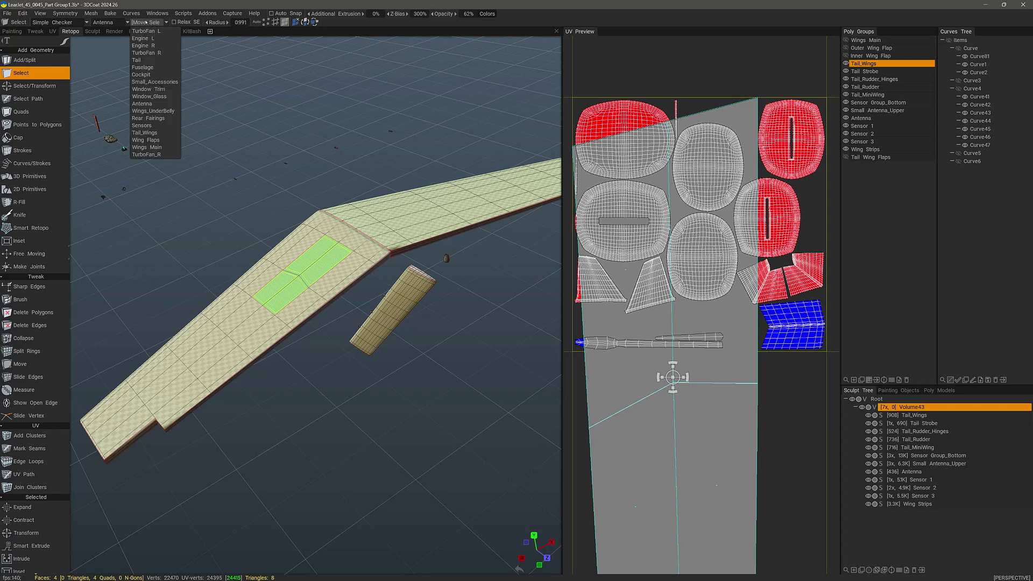
click(154, 134)
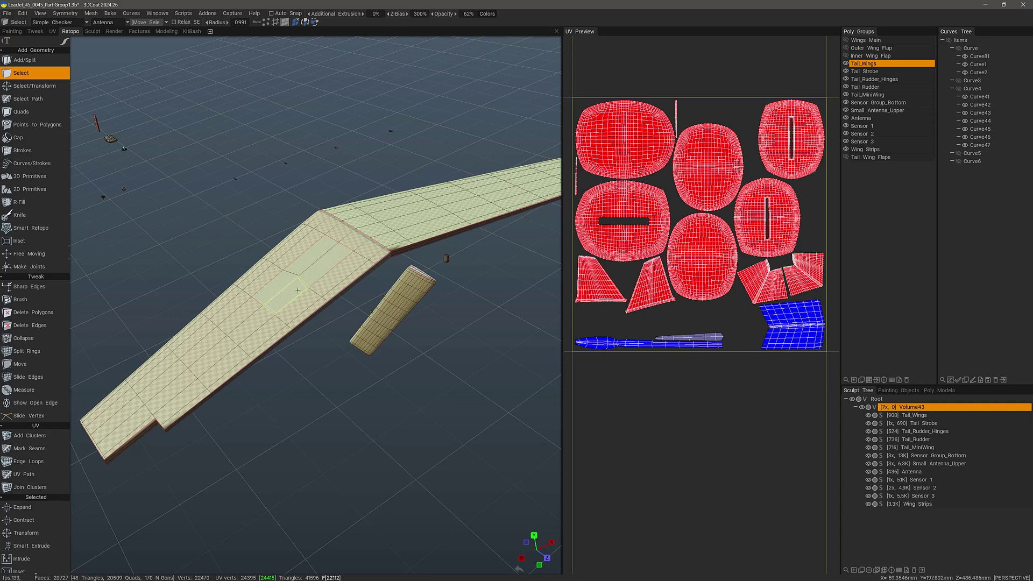
click(105, 23)
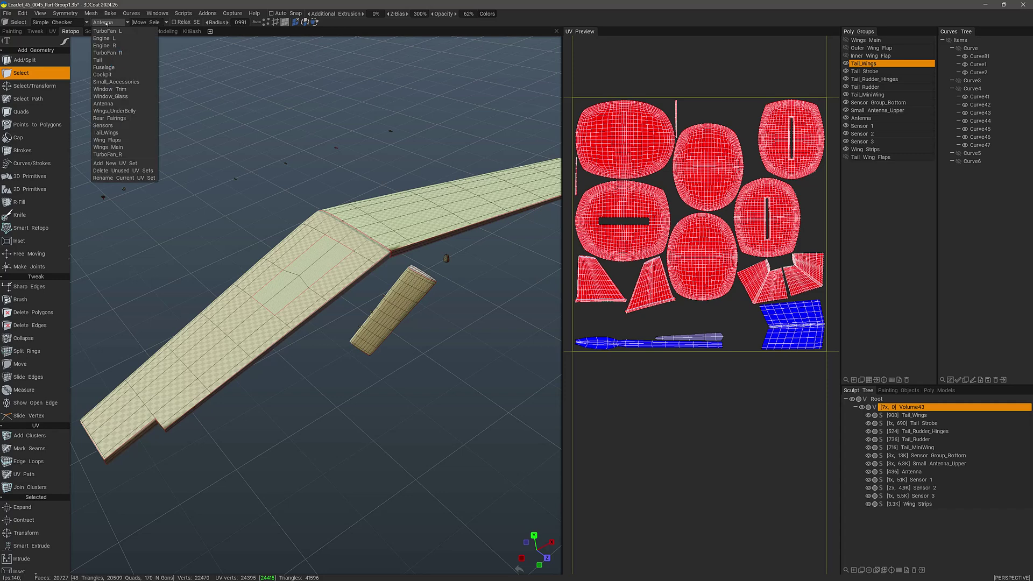
click(106, 132)
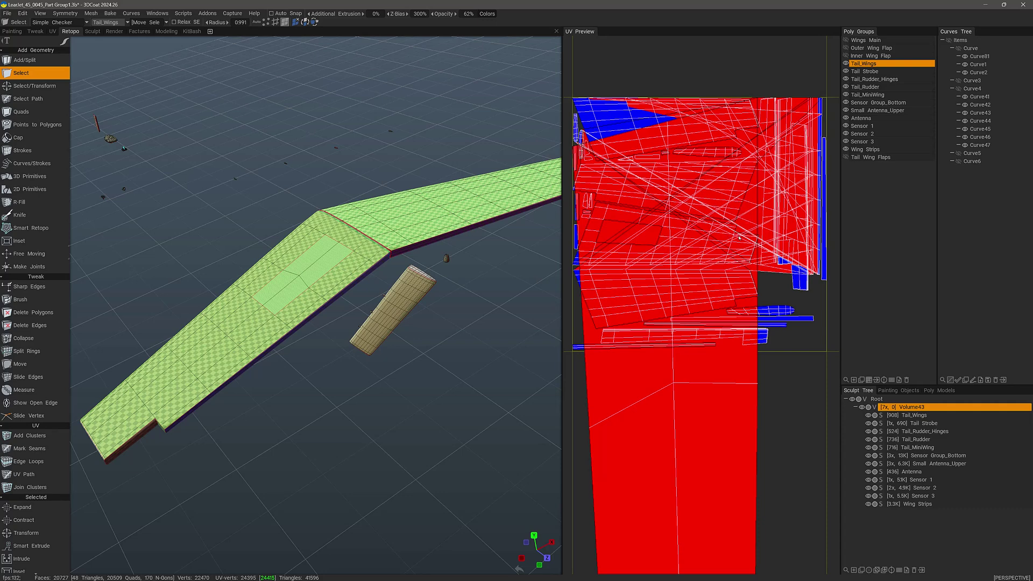
Step: Unwrap the whole Tail_Wings UV set and clear the selection of the wing island
click(22, 448)
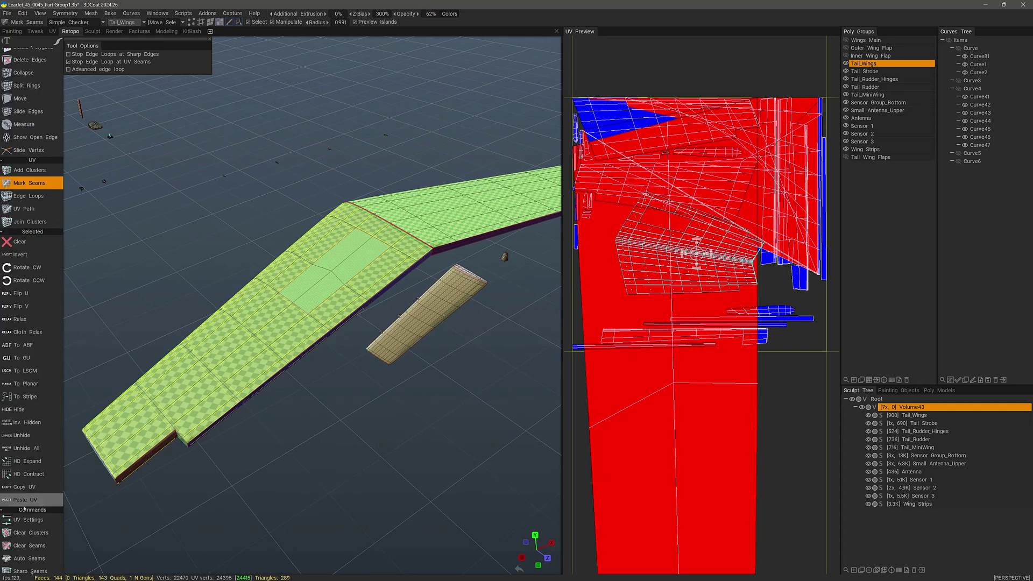
scroll(37, 540, down, 5)
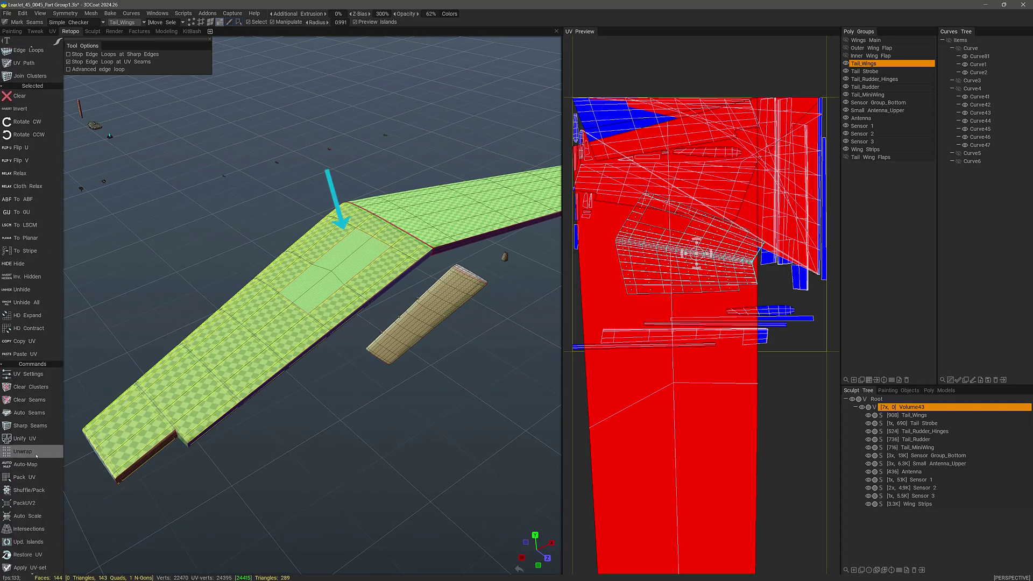
click(37, 453)
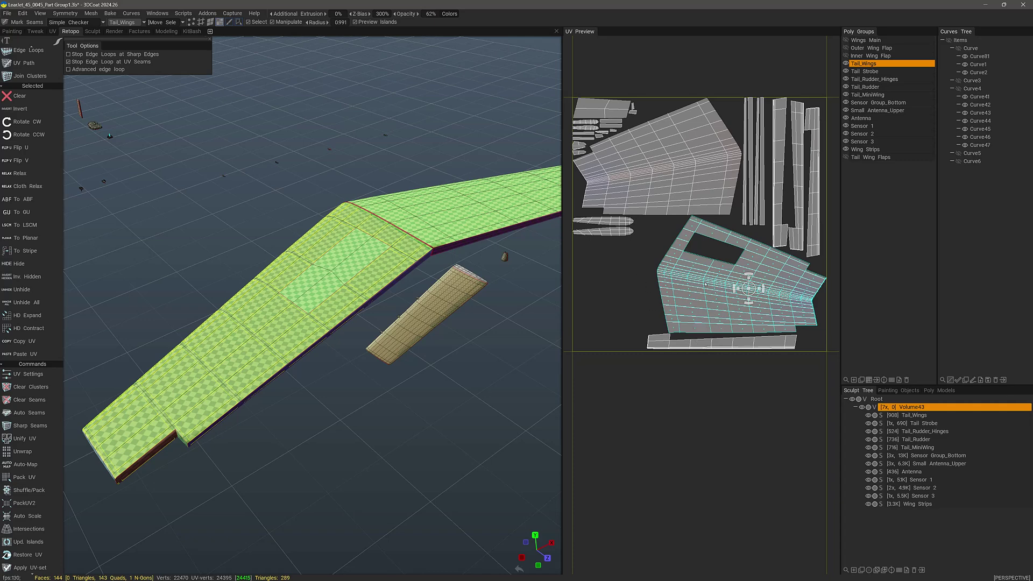
key(Escape)
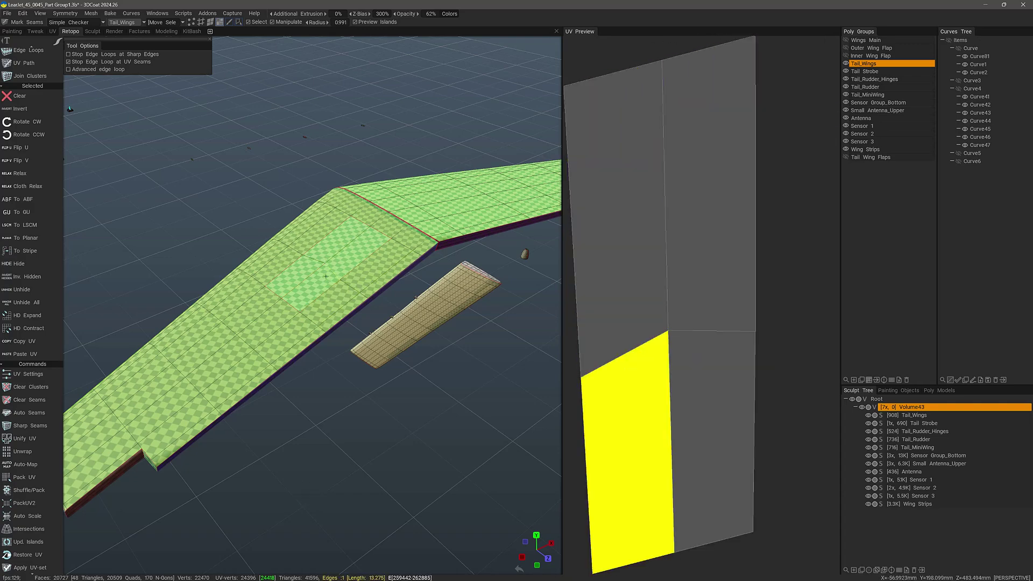
Step: Remove the seams around the filled patch on the tail wing with the Edge Loops tool
scroll(301, 275, up, 3)
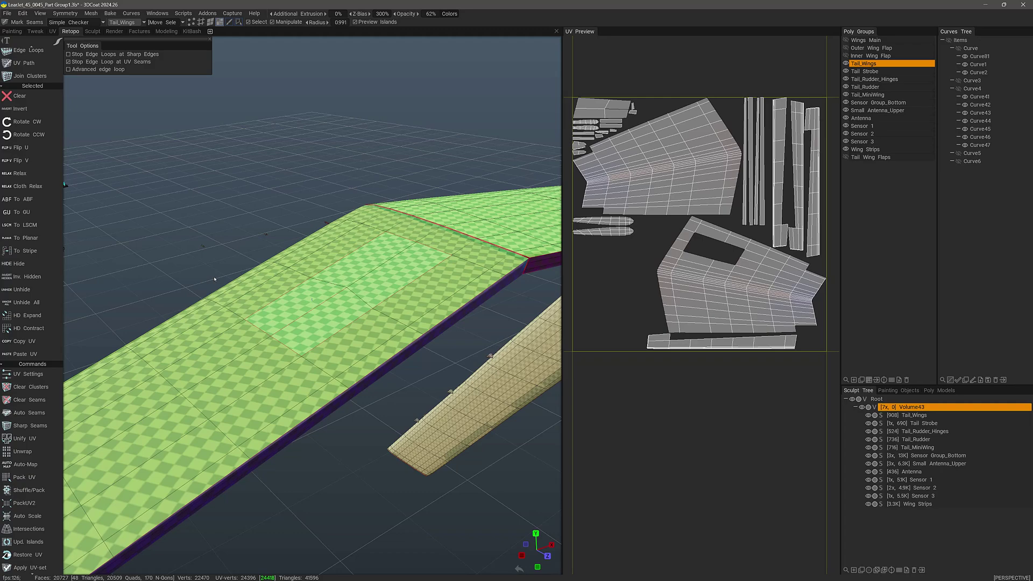
right_drag(192, 279, 187, 244)
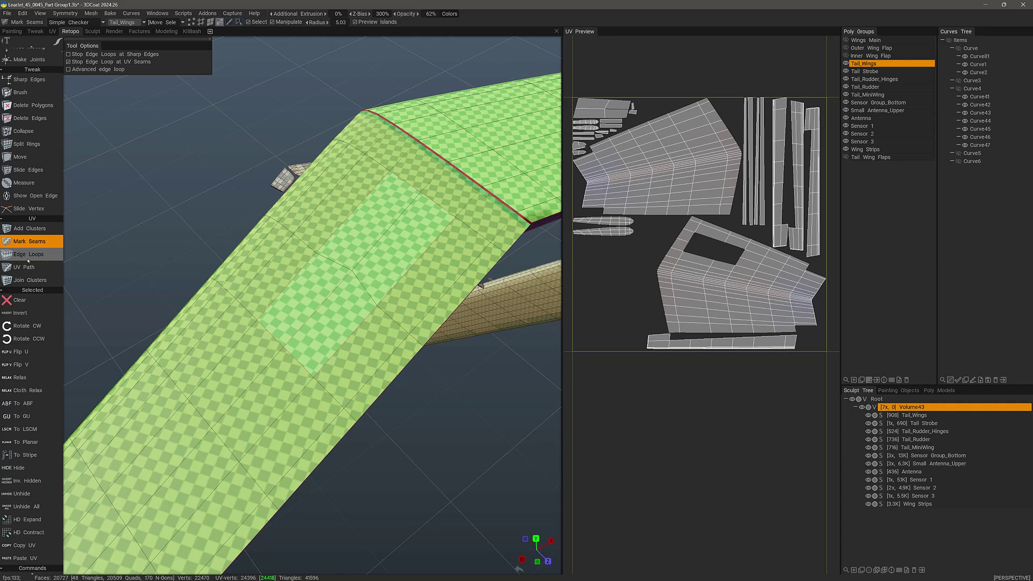
click(36, 257)
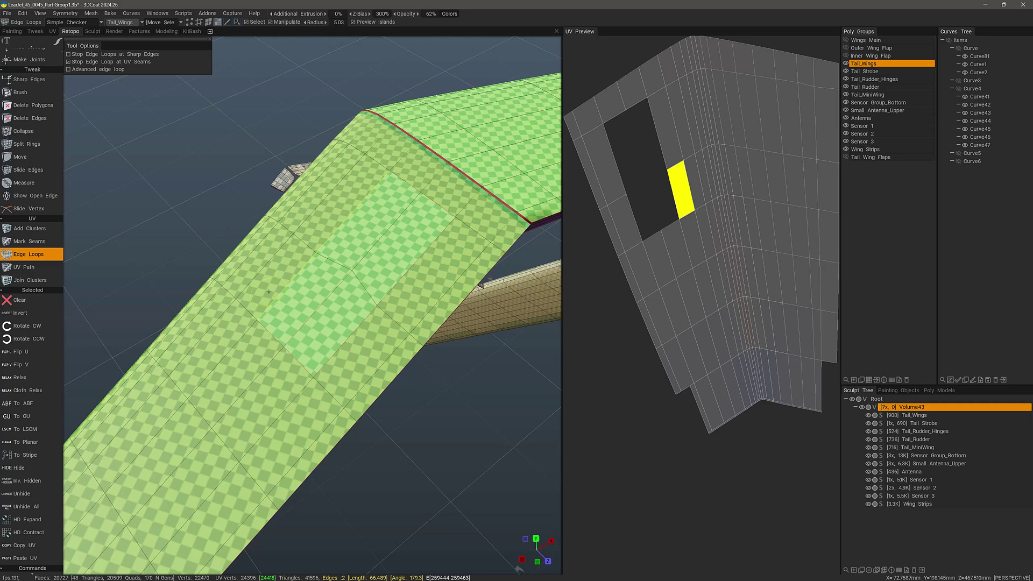
key(ctrl)
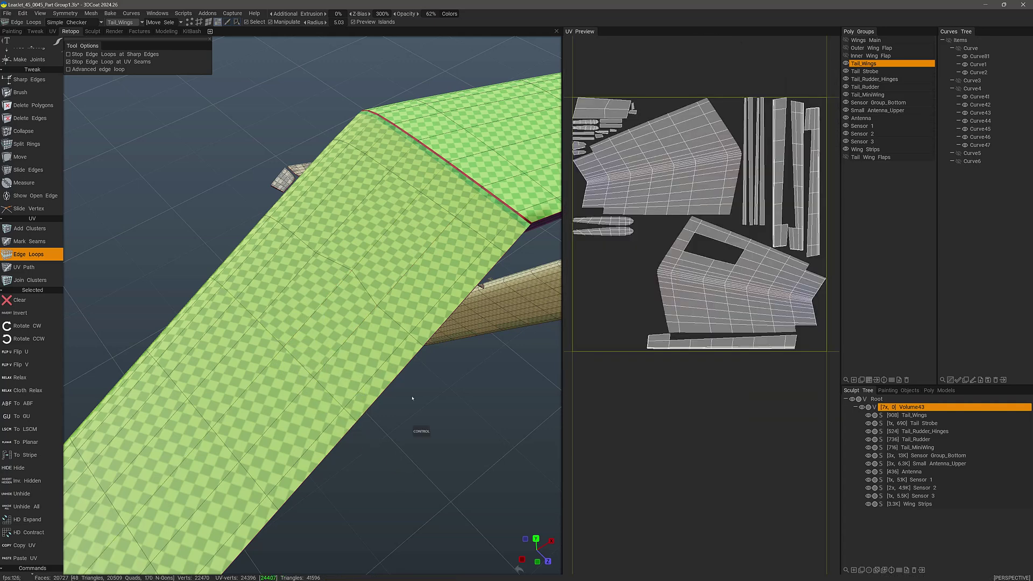
Step: Select the wing's UV island with the hole, unwrap it with the GU method and shift it slightly in the UV layout
scroll(257, 220, down, 1)
click(672, 306)
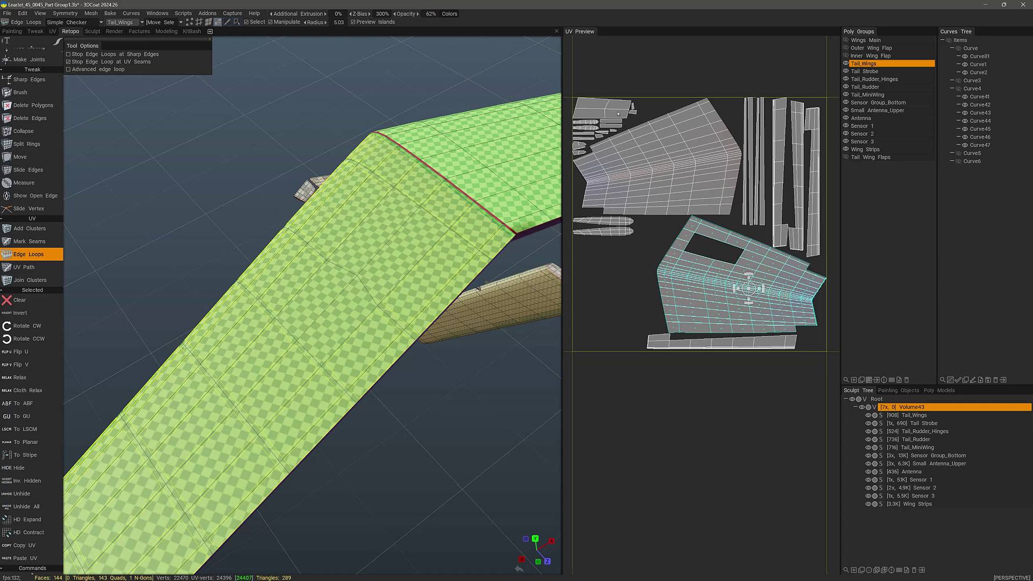
click(26, 415)
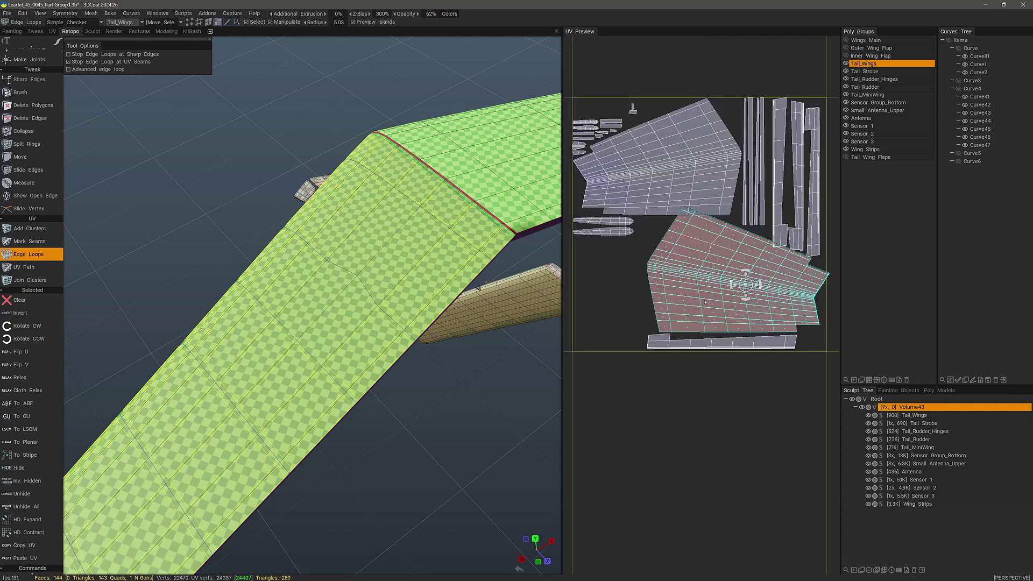
drag(747, 287, 739, 287)
alt+drag(414, 271, 403, 288)
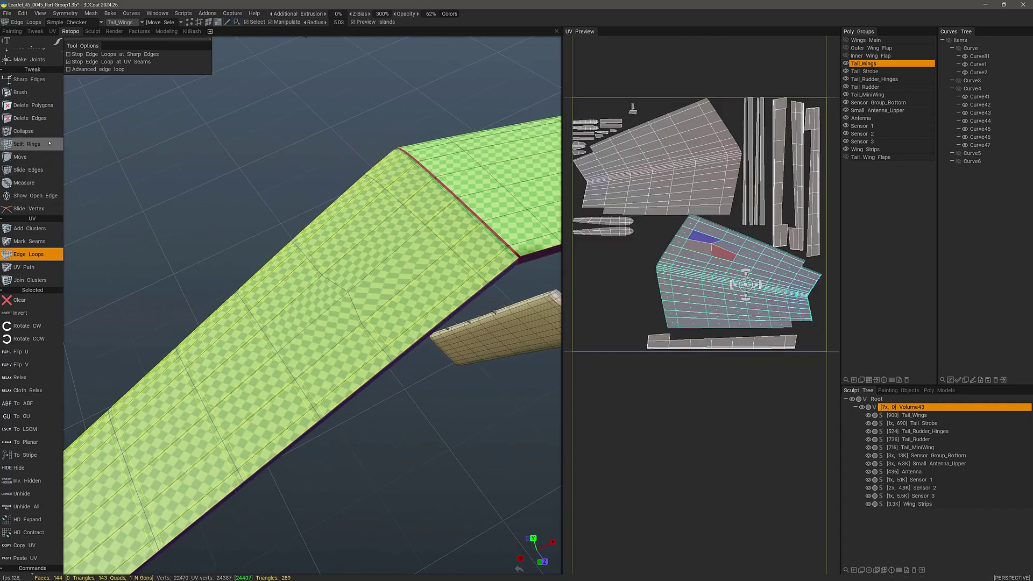
Step: Smooth the vertices in the middle of the patch with the Brush tool and move the wing's UV island sideways in the layout
click(22, 92)
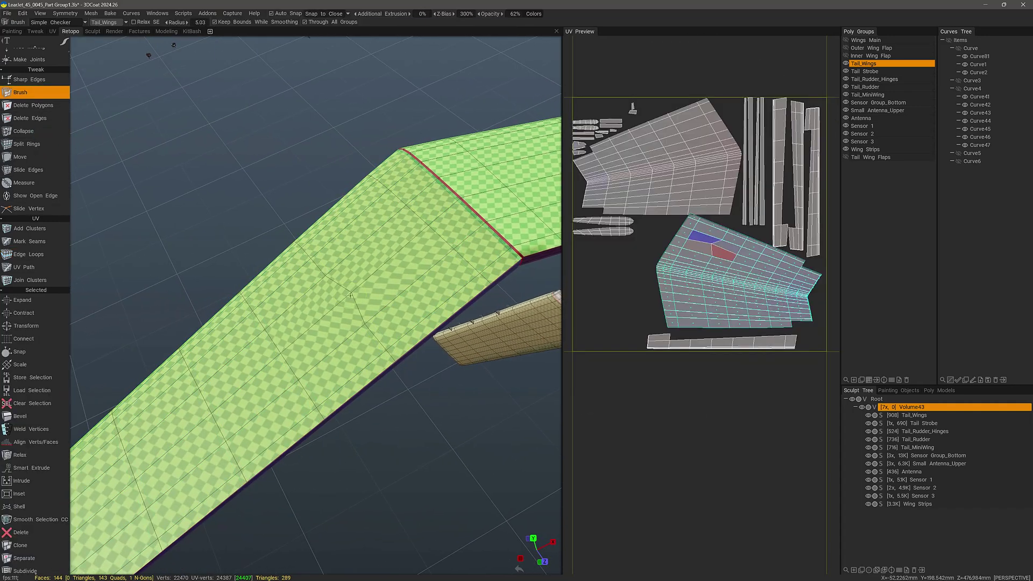
drag(352, 295, 346, 305)
click(29, 241)
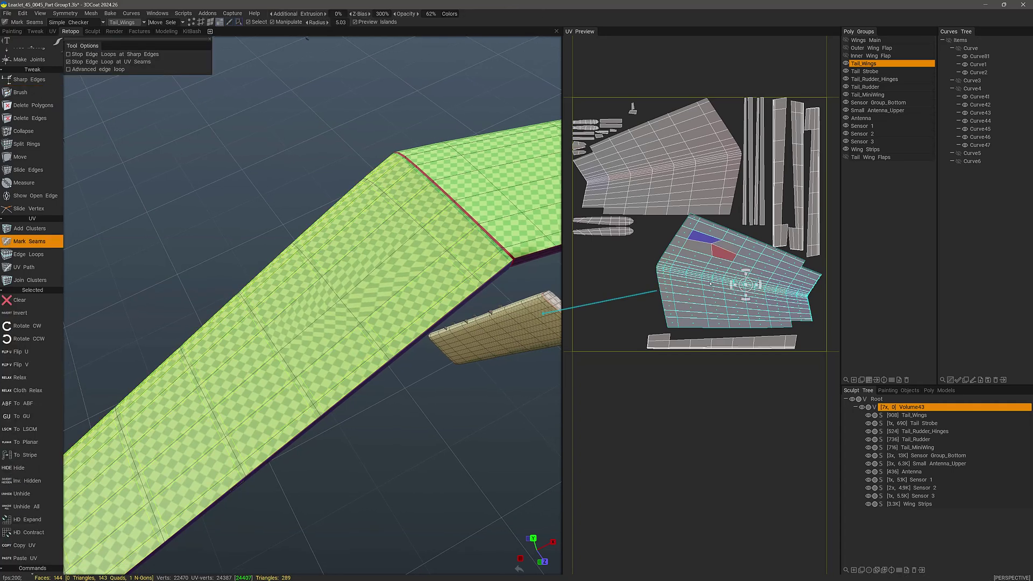
drag(748, 282, 720, 285)
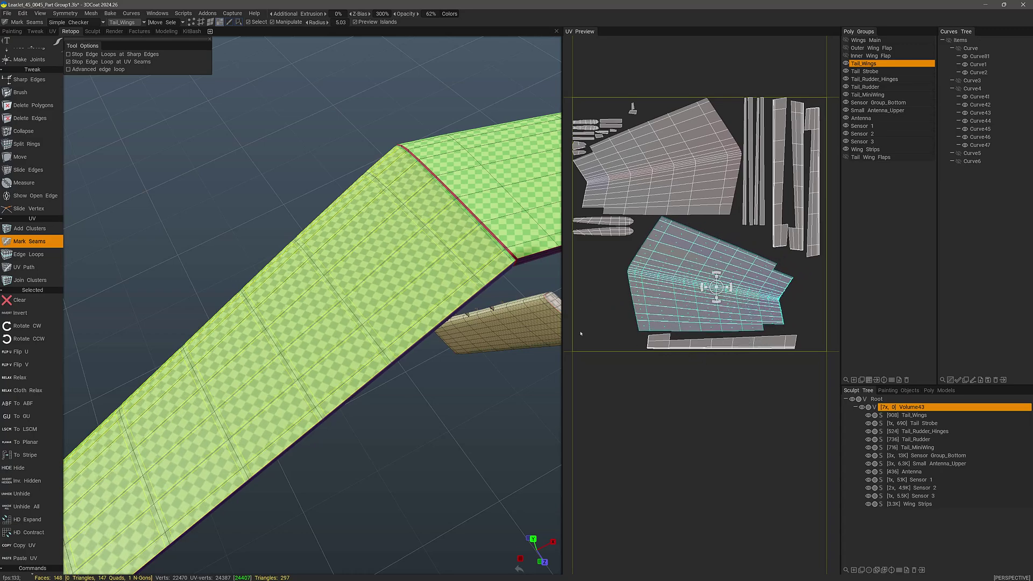
Step: Clear the seam marking from an edge of the filled patch on the tail wing with the Mark Seams tool
scroll(181, 252, down, 3)
drag(183, 253, 348, 392)
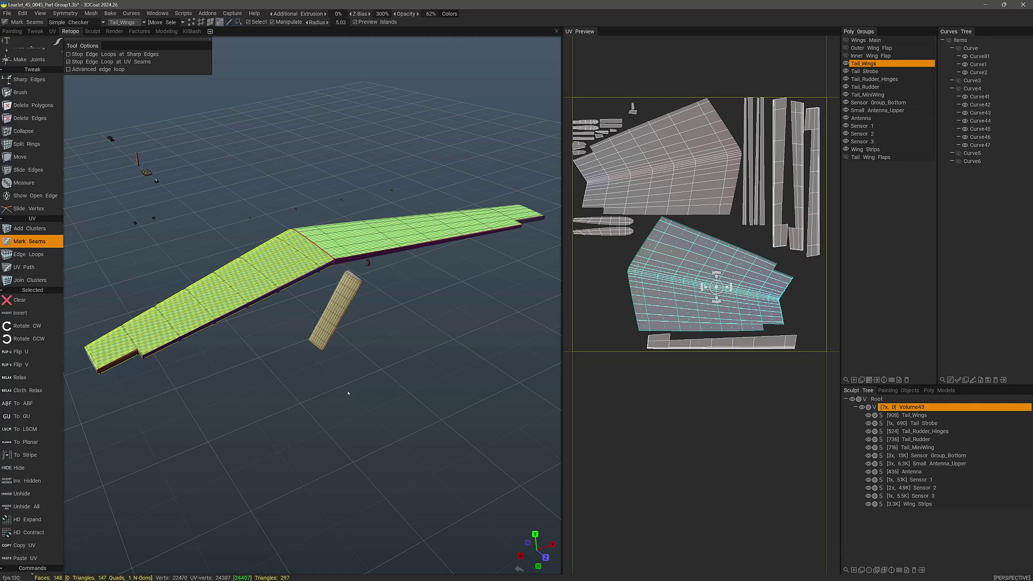
click(256, 289)
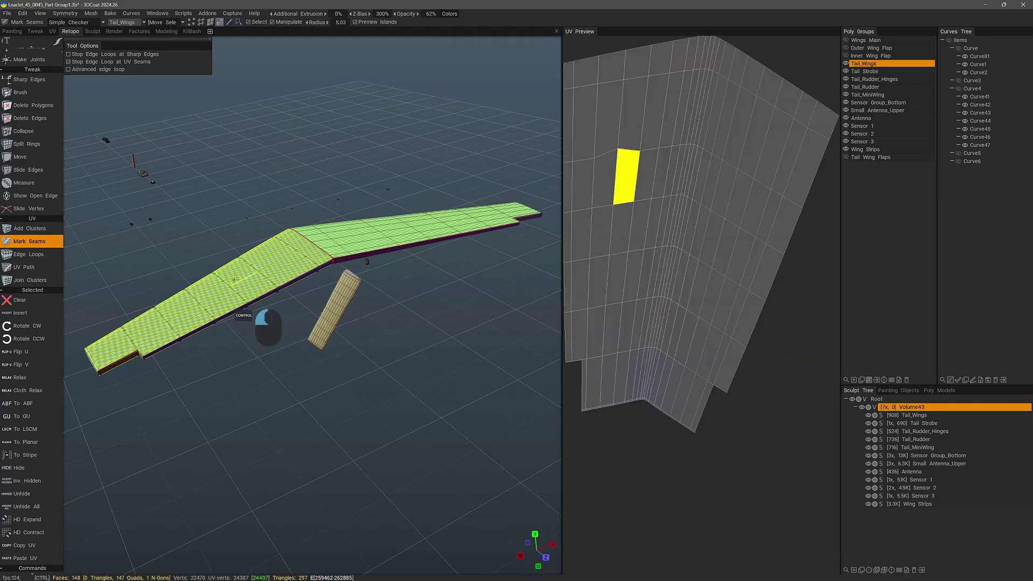